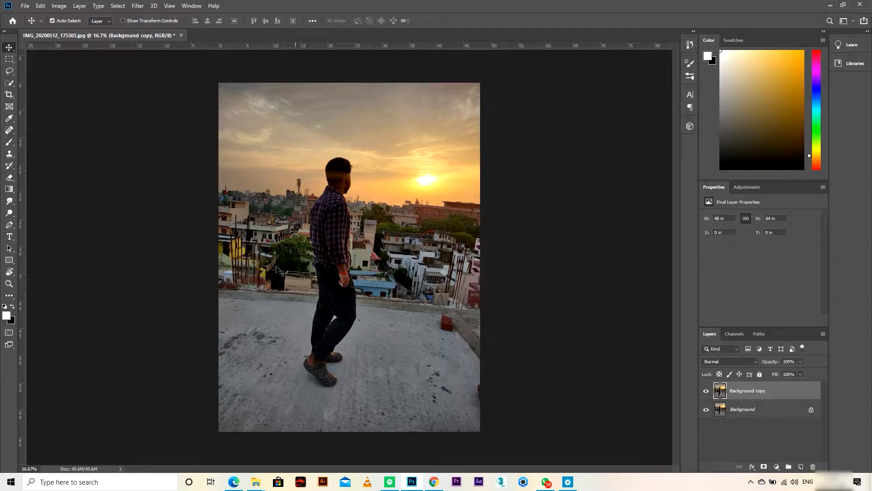
Select the standing man from head to shoes on the Background copy layer with the Quick Selection tool.
scroll(323, 146, "up", 4)
scroll(330, 146, "down", 2)
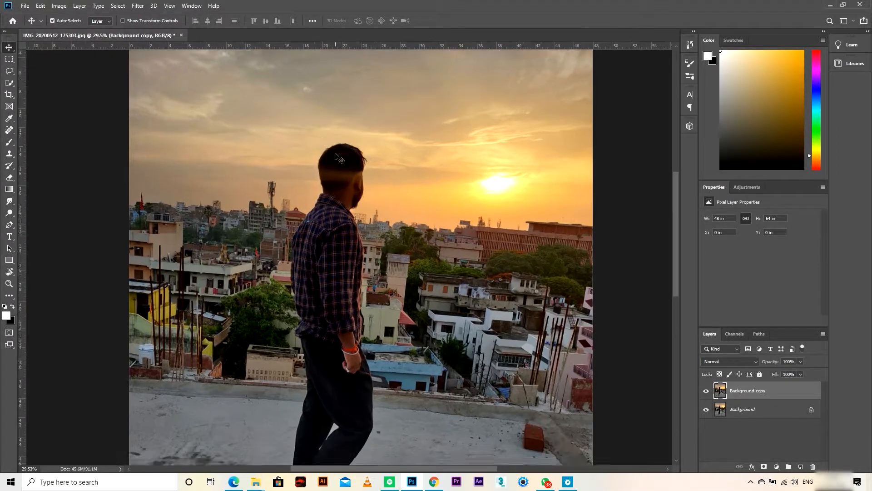
scroll(330, 146, "up", 2)
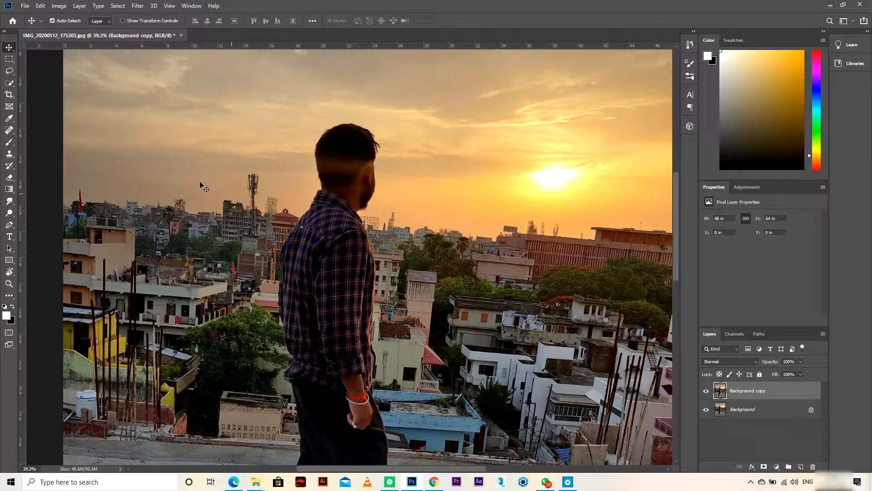
left_click(8, 83)
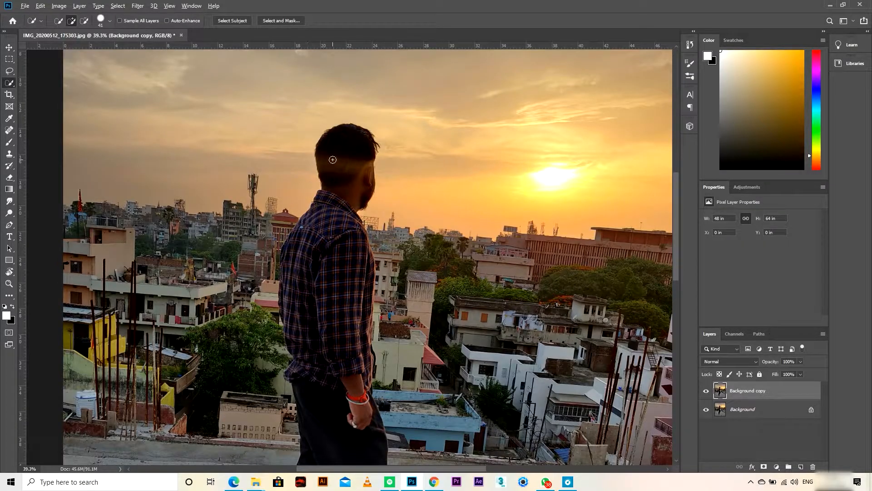
scroll(333, 159, "up", 1)
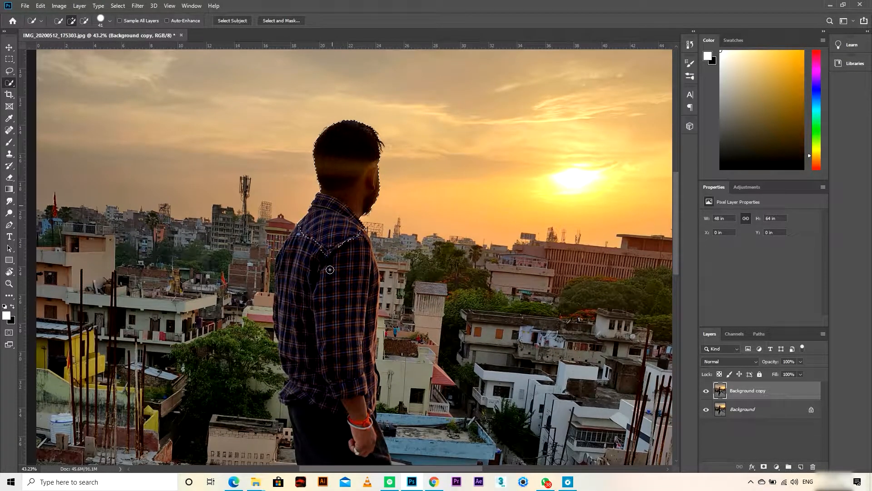
scroll(326, 274, "down", 5)
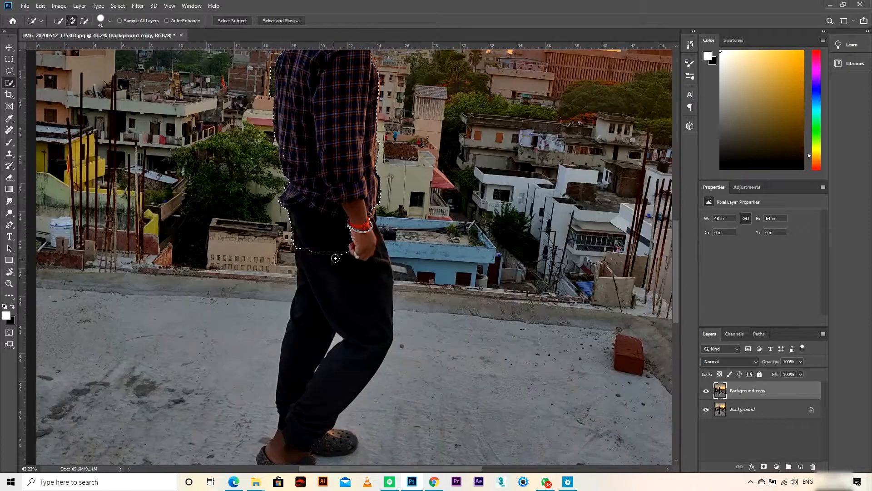
left_click(341, 243)
scroll(340, 243, "down", 2)
left_click(296, 369)
scroll(316, 364, "up", 10)
scroll(368, 153, "down", 4)
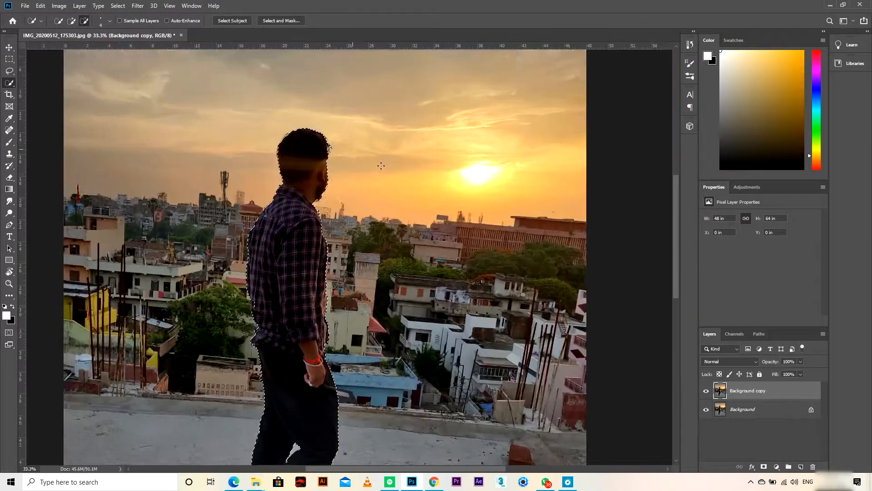
Open the selection in Select and Mask and recover the loose hair strands at the front of the head.
left_click(281, 20)
scroll(356, 141, "up", 10)
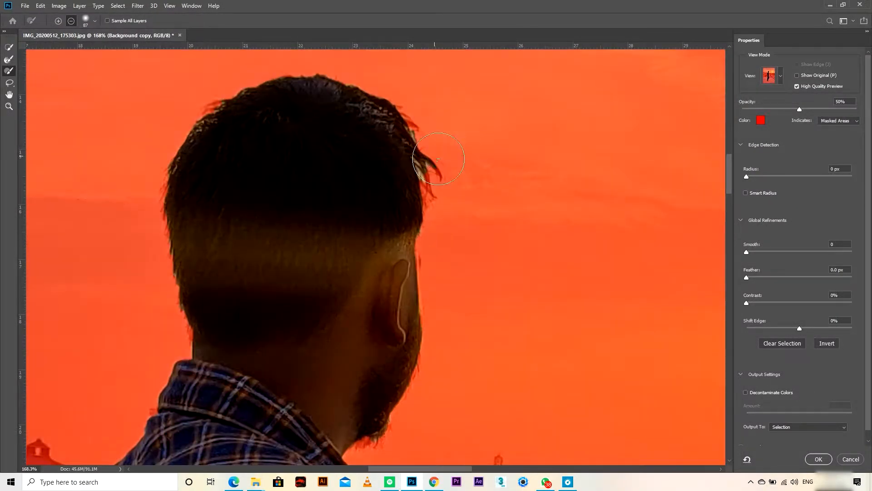
left_click_drag(439, 158, 434, 152)
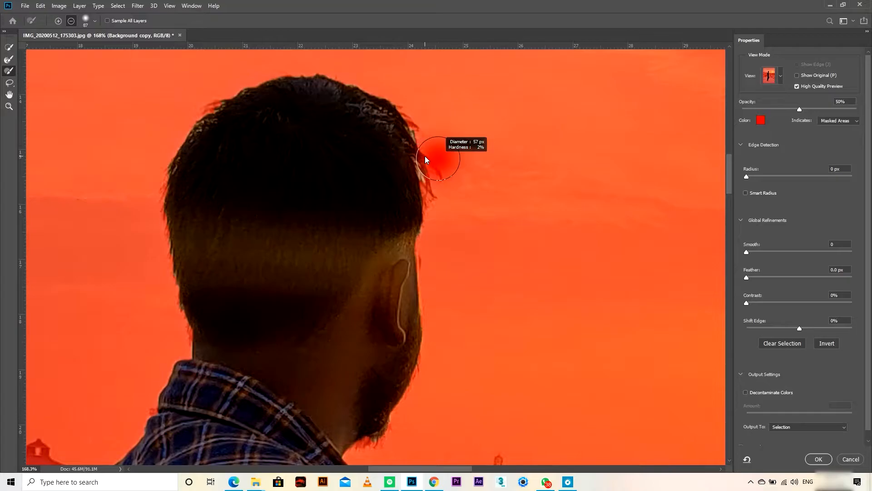
scroll(432, 151, "up", 5)
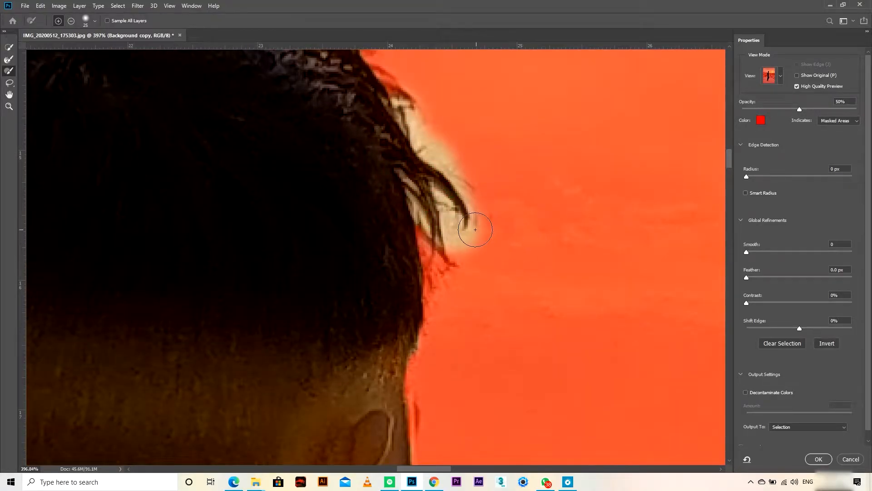
scroll(392, 210, "down", 3)
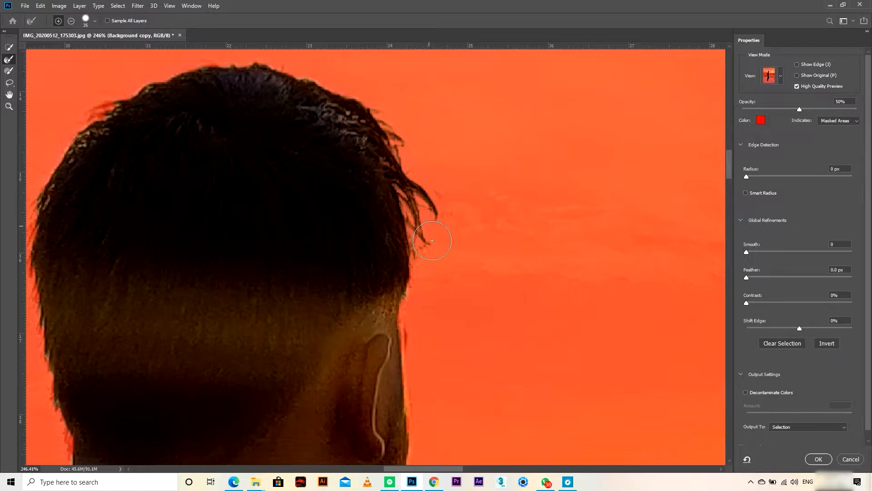
Brush the missing notch along the back of the plaid shirt into the selection.
left_click_drag(59, 432, 334, 278)
left_click_drag(191, 427, 347, 184)
left_click_drag(273, 409, 454, 164)
scroll(380, 222, "down", 3)
key("b")
scroll(380, 222, "up", 3)
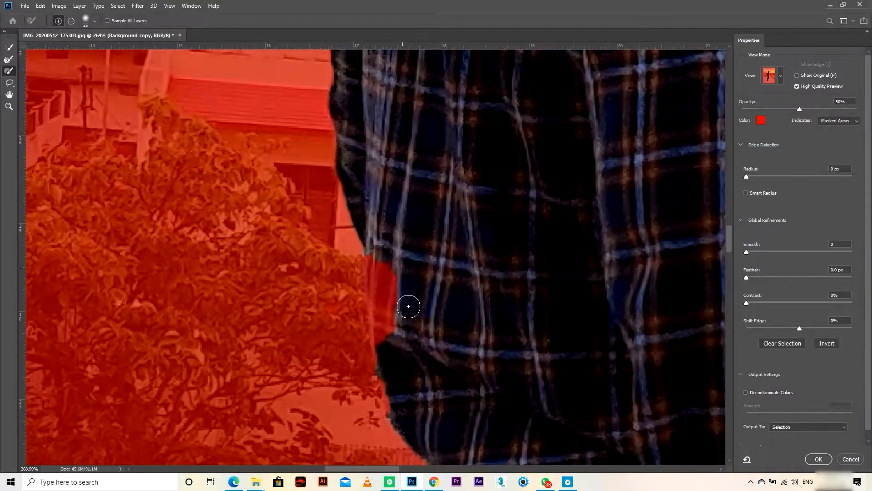
left_click_drag(384, 272, 386, 329)
left_click_drag(352, 359, 356, 292)
left_click_drag(398, 341, 398, 360)
left_click_drag(396, 359, 411, 248)
left_click_drag(405, 335, 443, 179)
left_click_drag(402, 314, 414, 336)
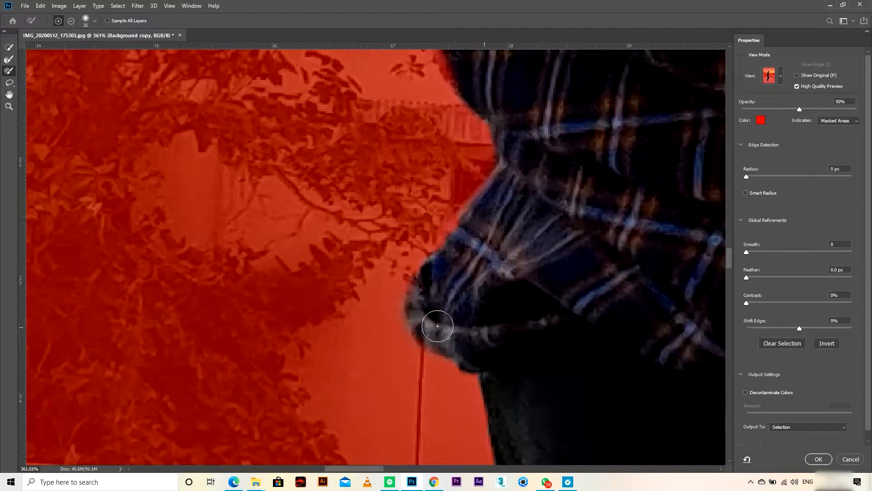
Continue cleaning up the selection edge along the shirt hem and trousers down to the shoes.
left_click_drag(472, 340, 354, 59)
scroll(361, 247, "down", 1)
left_click_drag(388, 450, 430, 209)
scroll(430, 225, "down", 5)
scroll(526, 221, "up", 6)
scroll(525, 220, "down", 6)
key("XF86MonBrightnessDown")
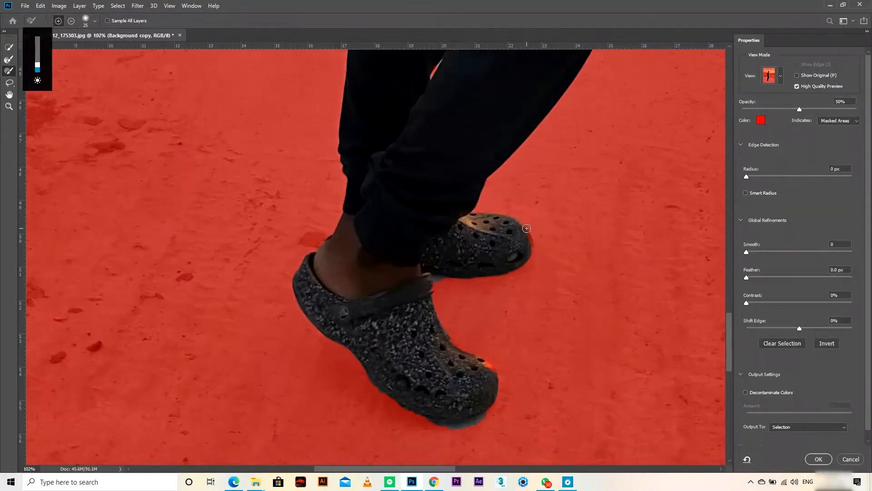
scroll(484, 291, "up", 3)
left_click(857, 481)
left_click(749, 448)
left_click(452, 281)
Subtract the leftover ground beneath the rear shoe from the selection with a smaller brush.
scroll(452, 282, "up", 4)
key("bracketleft")
key("bracketleft")
left_click_drag(456, 279, 436, 284)
scroll(471, 272, "down", 10)
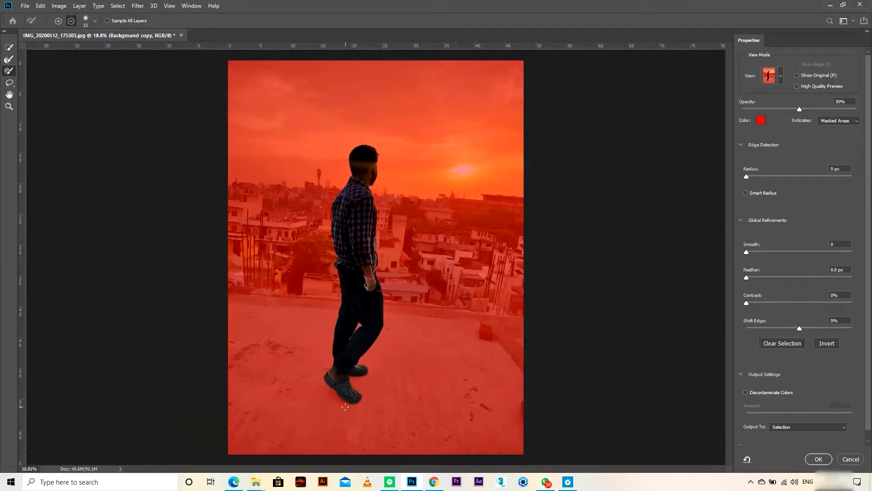
Refine the selection along the front shoe's sole using the Refine Edge Brush at a small size.
scroll(341, 403, "up", 10)
left_click_drag(307, 245, 537, 382)
key("ctrl+z")
scroll(456, 249, "down", 2)
mouse_move(425, 301)
left_mouse_down()
mouse_move(489, 332)
mouse_move(498, 352)
left_mouse_up()
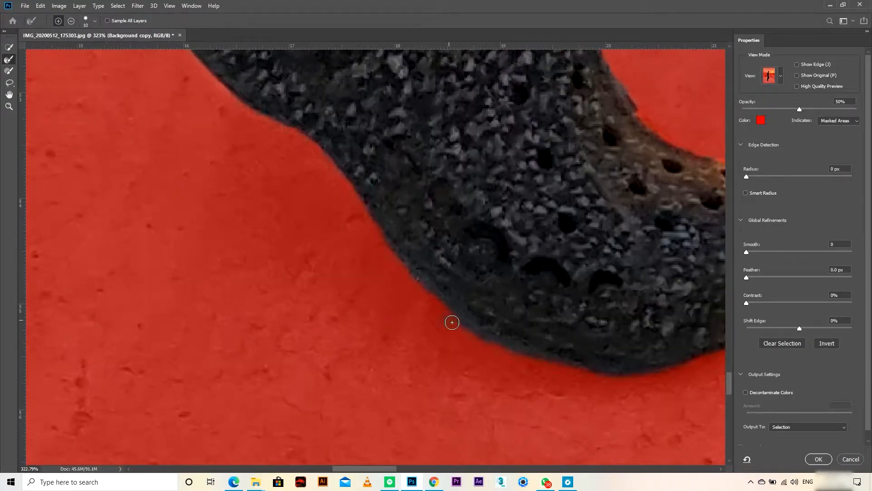
scroll(448, 318, "up", 2)
left_click_drag(470, 297, 404, 269)
scroll(493, 261, "down", 3)
scroll(565, 133, "up", 3)
scroll(565, 132, "down", 8)
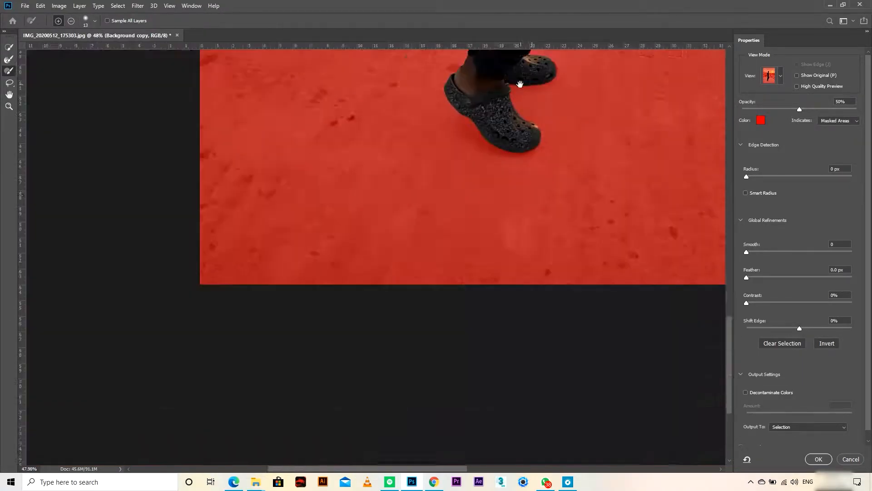
Output the refined selection as New Layer with Layer Mask.
scroll(570, 59, "up", 5)
scroll(409, 223, "down", 8)
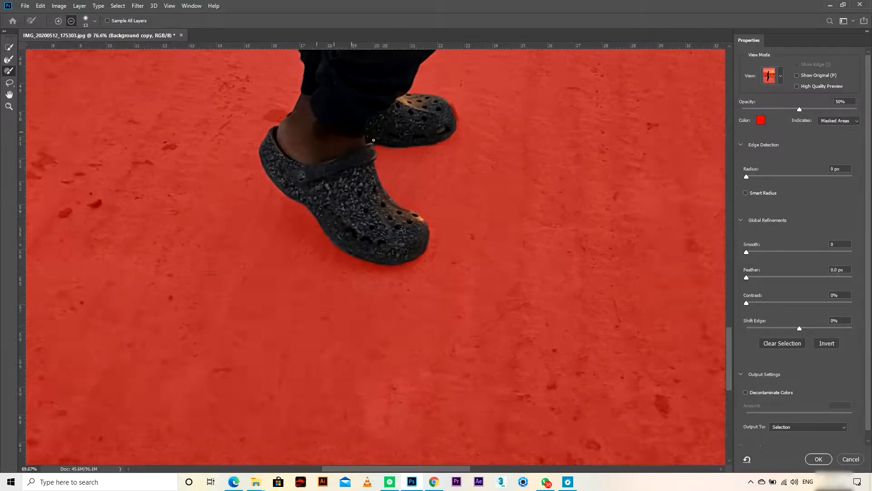
scroll(419, 117, "up", 4)
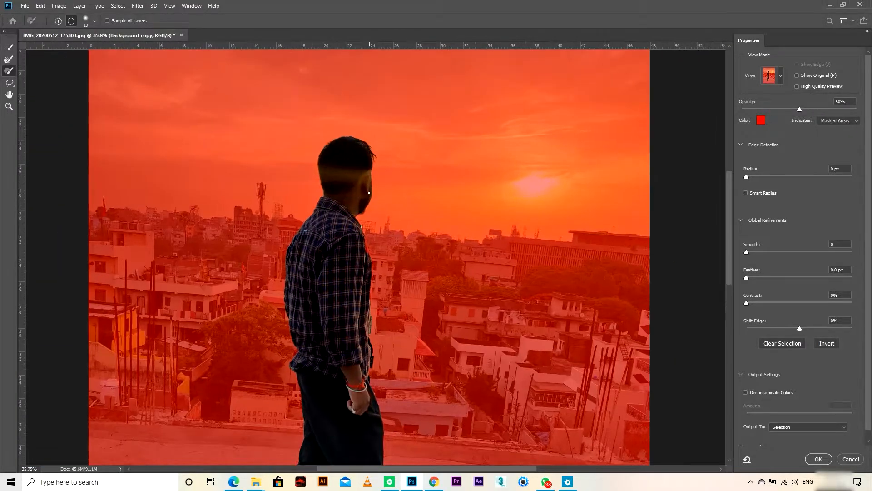
scroll(452, 183, "down", 2)
left_click(825, 427)
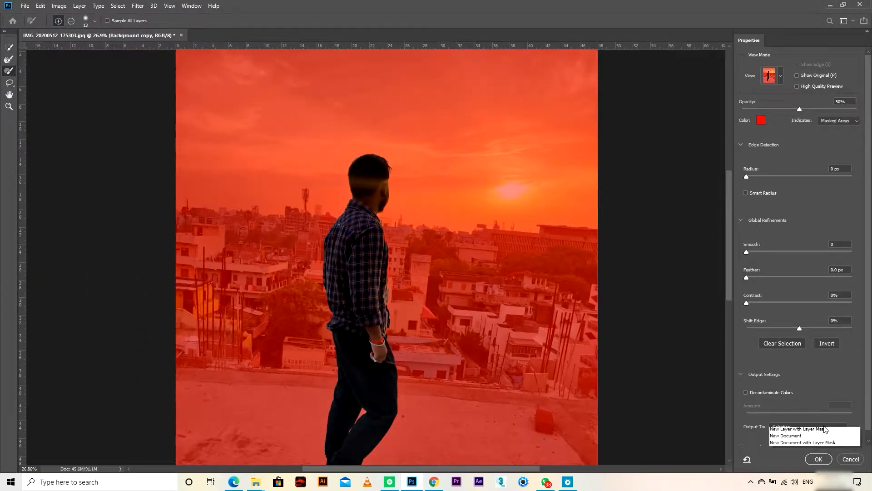
left_click(807, 451)
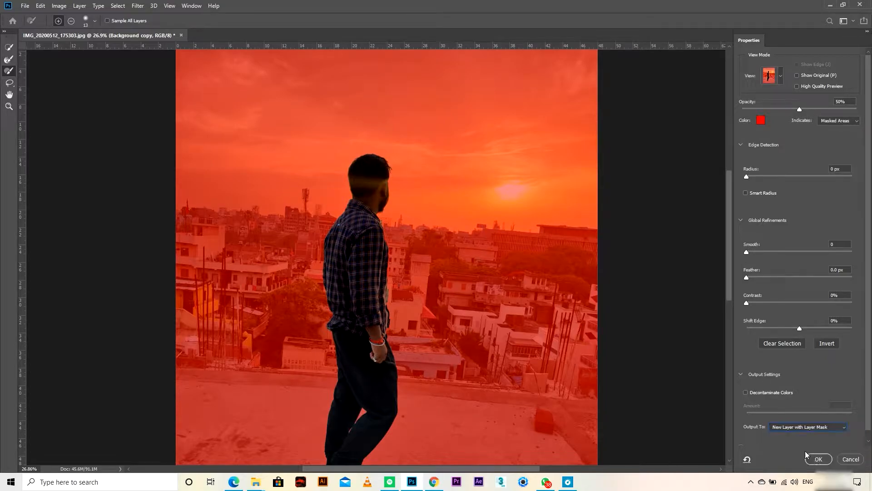
left_click(818, 459)
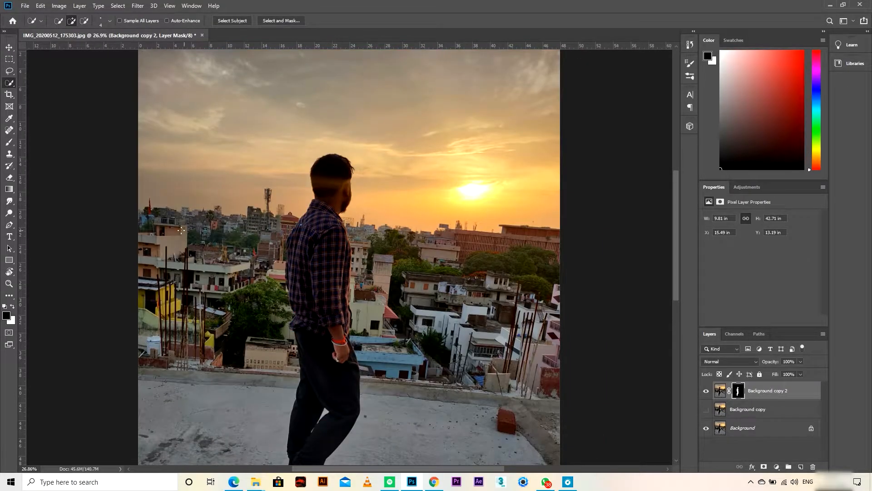
Hide the original Background layer to isolate the cut-out man.
scroll(343, 200, "down", 4)
scroll(343, 204, "up", 4)
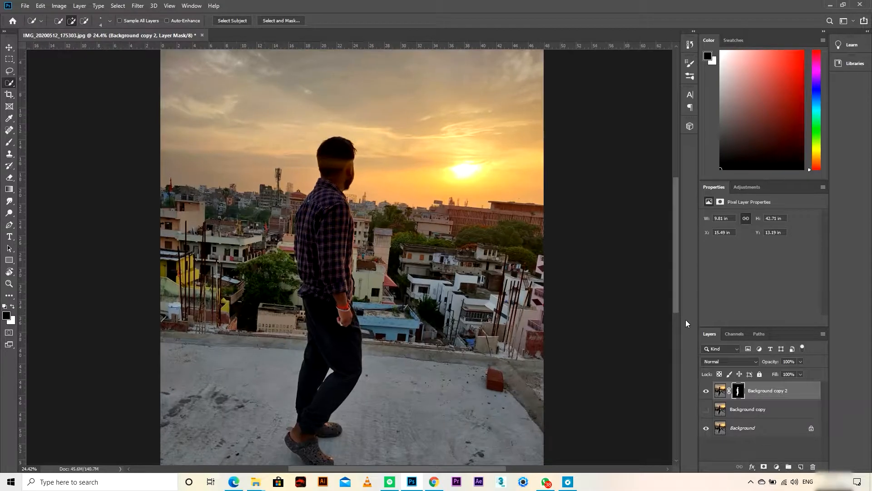
left_click(706, 428)
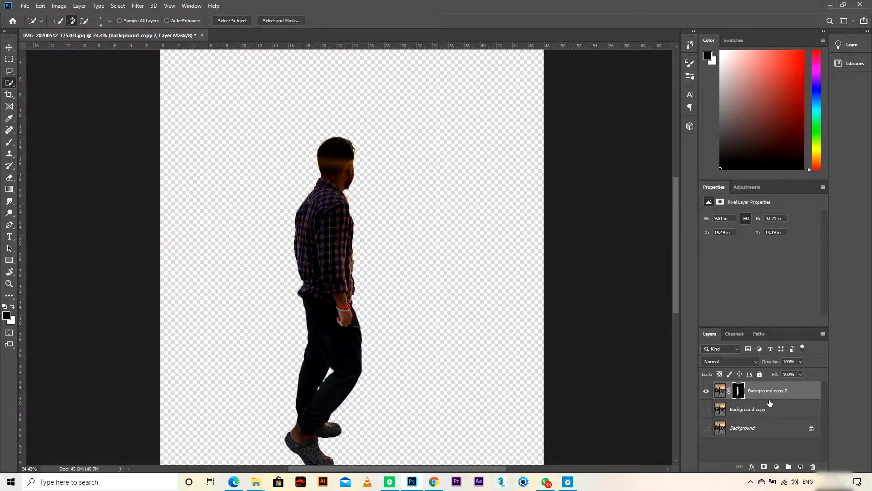
Add a dark grey Solid Color fill layer and place it directly beneath the masked cut-out layer.
left_click(777, 466)
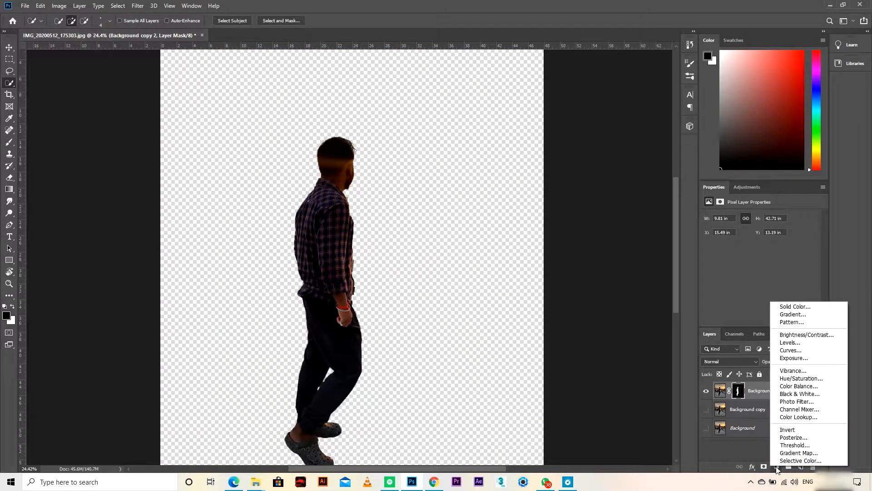
left_click(785, 307)
mouse_move(554, 307)
left_mouse_down()
mouse_move(527, 325)
mouse_move(493, 381)
mouse_move(480, 390)
mouse_move(475, 379)
left_mouse_up()
left_click(720, 285)
key("w")
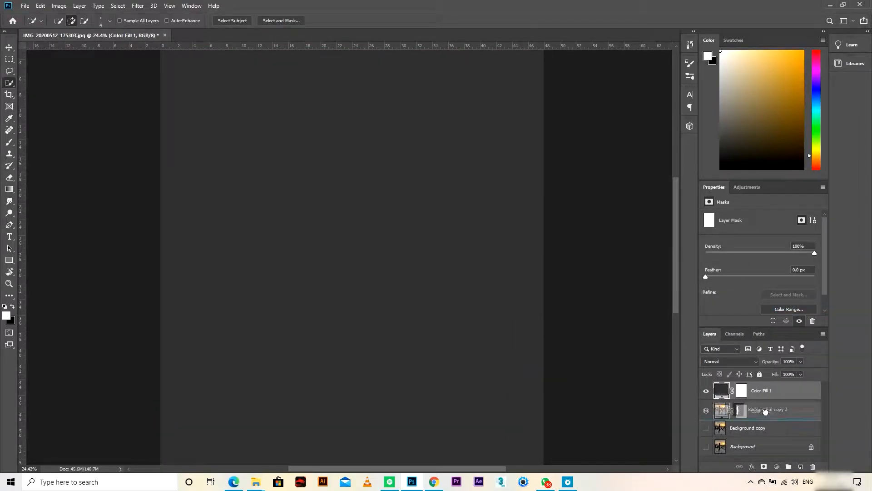
key("ctrl+bracketleft")
Paint black on the cut-out's layer mask to remove the bright background remnant beside the shirt collar.
scroll(346, 167, "up", 5)
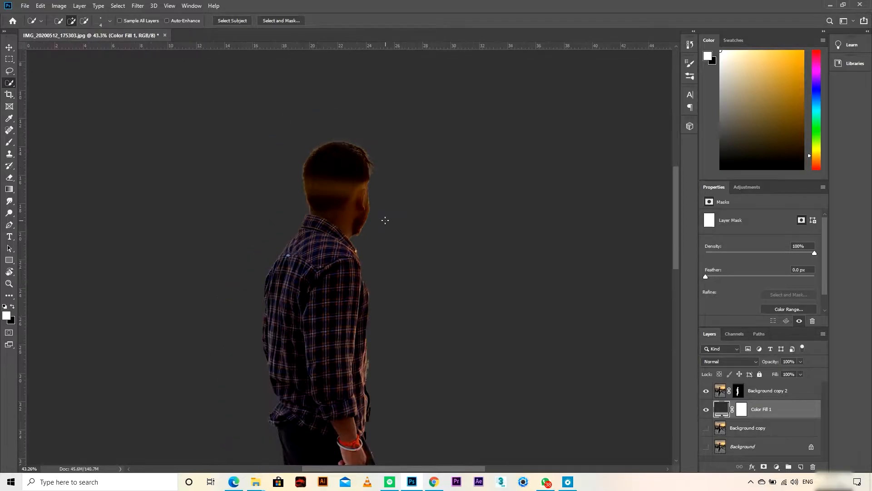
scroll(409, 196, "up", 10)
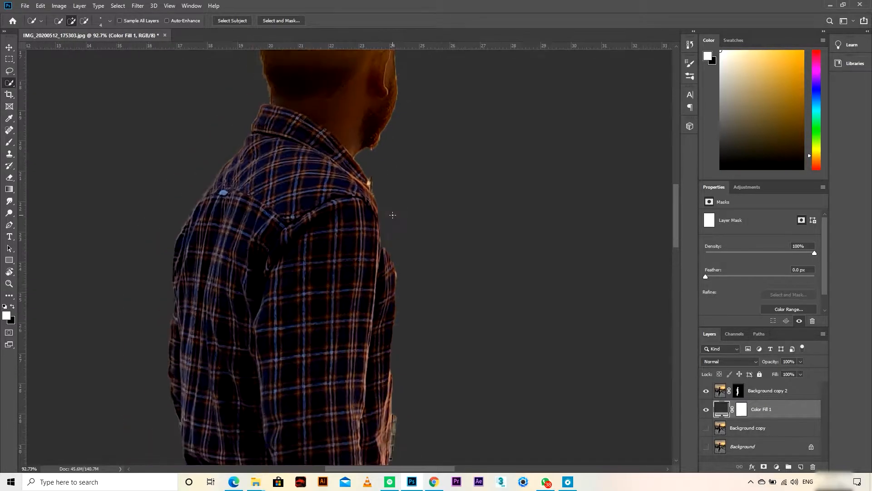
scroll(480, 309, "up", 6)
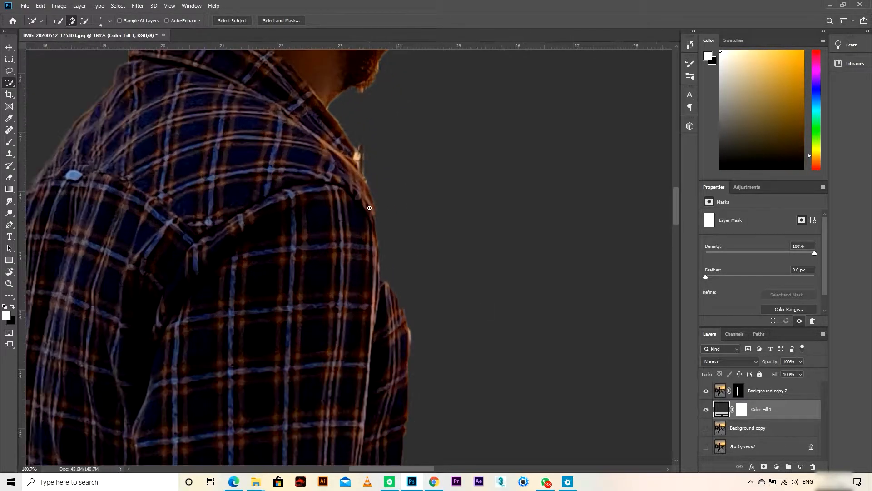
left_click(738, 393)
scroll(434, 268, "up", 3)
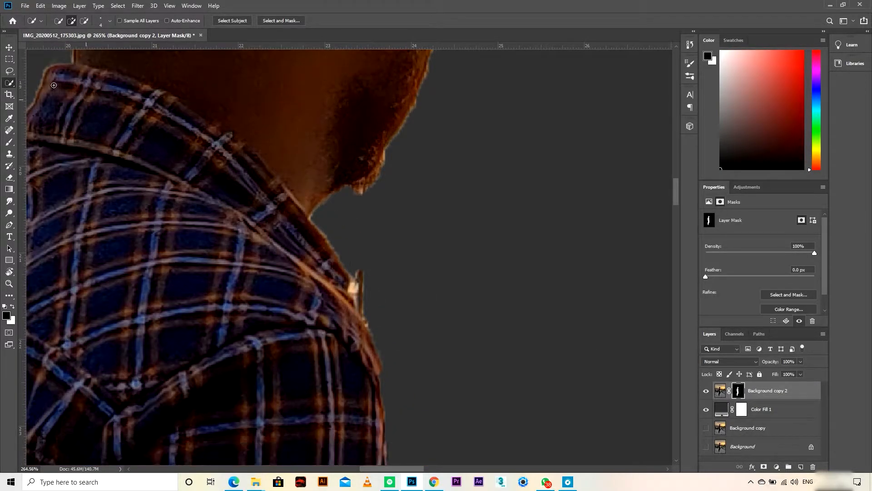
left_click(11, 144)
left_click_drag(393, 258, 259, 232)
left_click_drag(345, 253, 320, 250)
left_click_drag(389, 274, 362, 266)
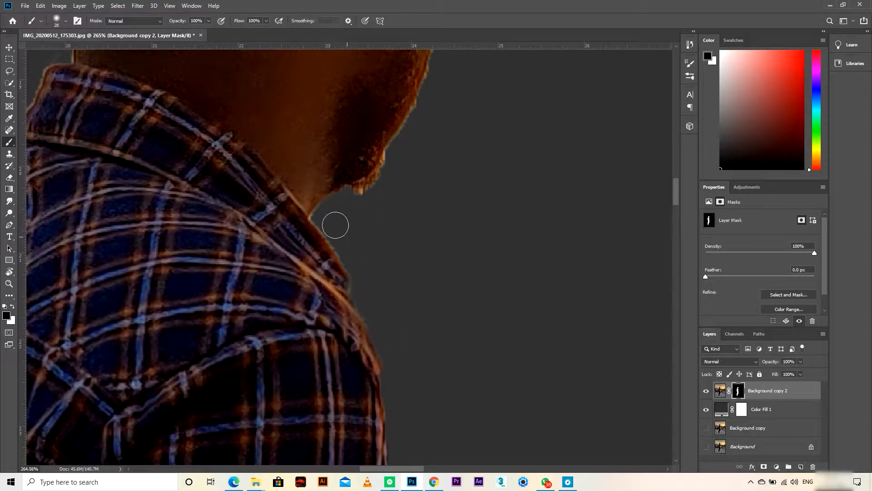
Try to restore the shirt's front edge at the chest by painting white on the layer mask.
scroll(377, 225, "down", 8)
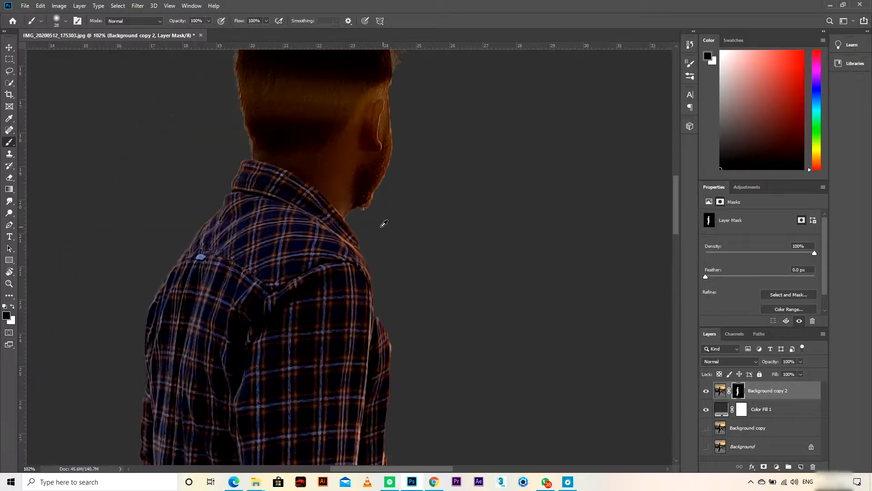
scroll(388, 228, "up", 5)
left_click_drag(339, 259, 296, 181)
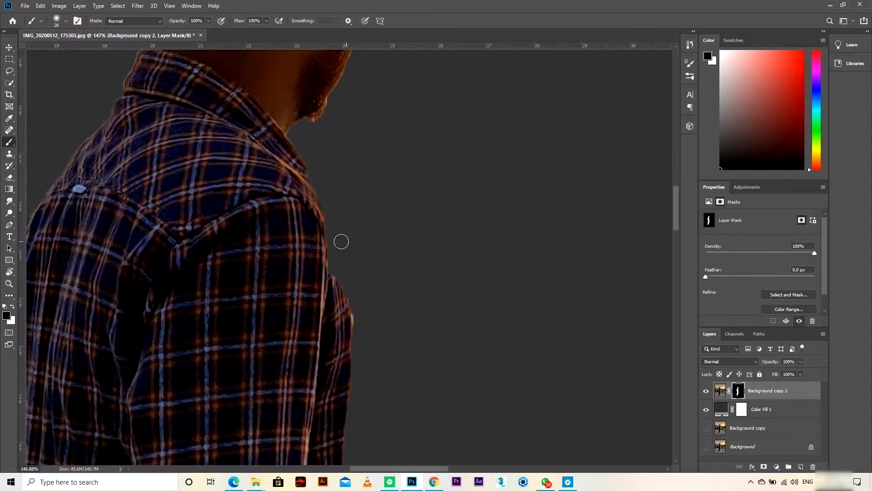
left_click_drag(325, 312, 300, 193)
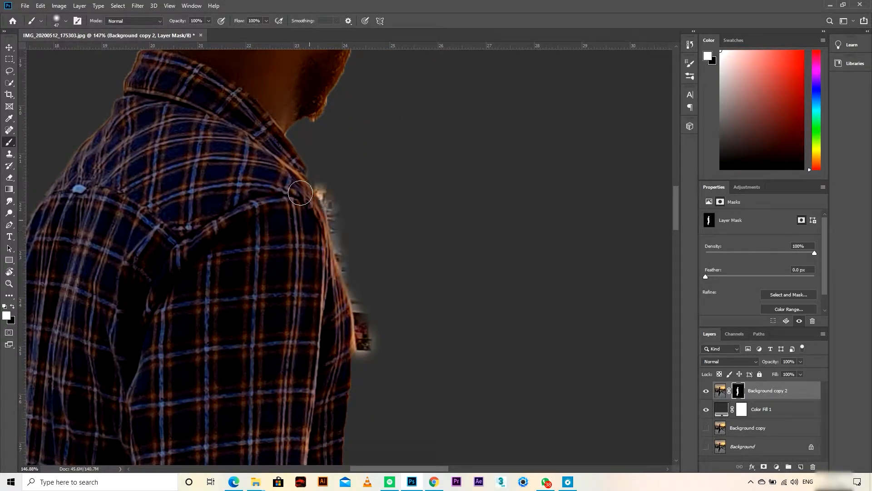
scroll(350, 254, "up", 3)
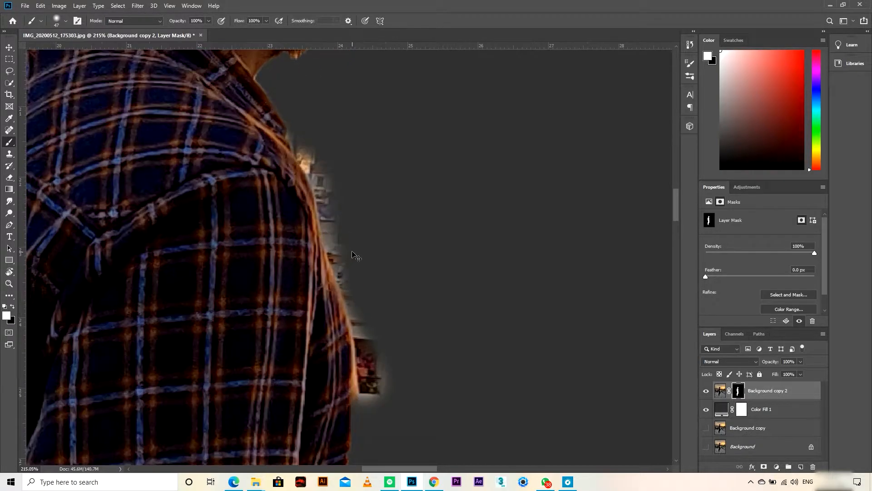
key("ctrl+z")
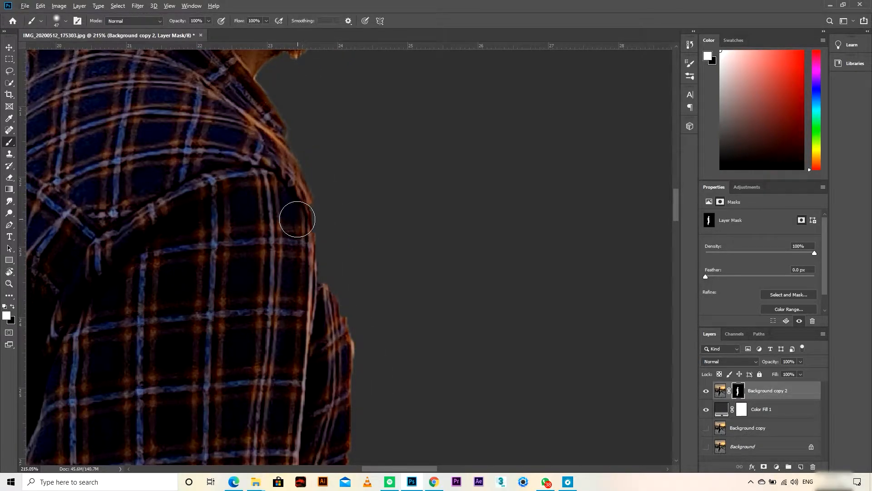
Refine the layer mask along the shirt's chest and front sleeve, painting black over fringes and white over missing fabric.
key("x")
left_click_drag(313, 228, 342, 356)
scroll(320, 188, "up", 1)
key("x")
left_click_drag(334, 213, 366, 342)
mouse_move(427, 449)
left_mouse_down()
mouse_move(472, 339)
mouse_move(485, 190)
left_mouse_up()
left_click_drag(412, 305, 407, 454)
Correct the cut-out's edge further along the figure by painting black and white on the layer mask.
scroll(366, 263, "down", 7)
key("x")
left_click_drag(382, 318, 400, 118)
scroll(386, 142, "up", 6)
key("x")
left_click_drag(374, 88, 376, 178)
left_click_drag(390, 363, 423, 261)
Restore missing parts of the figure's outline by painting white on the layer mask.
mouse_move(423, 262)
left_mouse_down()
mouse_move(423, 277)
mouse_move(398, 296)
left_mouse_up()
left_click_drag(396, 166, 366, 166)
left_click_drag(359, 162, 386, 214)
left_click_drag(414, 108, 415, 236)
left_click_drag(389, 400, 418, 243)
left_click_drag(420, 313, 454, 429)
Remove leftover background fringes along the figure's outline by painting black on the layer mask.
key("x")
left_click_drag(434, 366, 427, 229)
mouse_move(446, 331)
left_mouse_down()
mouse_move(454, 331)
mouse_move(407, 366)
left_mouse_up()
left_click_drag(411, 373, 404, 285)
scroll(428, 382, "down", 6)
left_click_drag(341, 179, 434, 353)
scroll(389, 159, "up", 8)
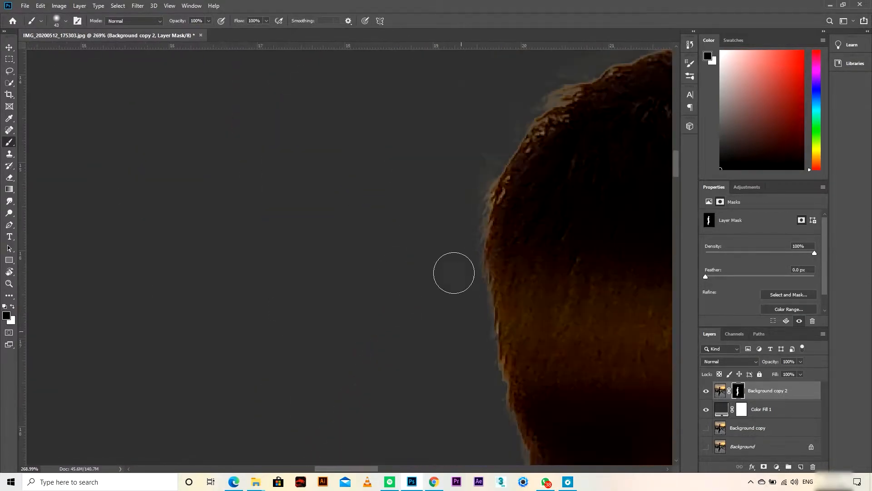
Clean the bright halo around the back of the man's head by painting black on the layer mask.
left_click_drag(452, 204, 368, 261)
scroll(411, 316, "down", 4)
scroll(452, 454, "up", 5)
left_click_drag(376, 349, 367, 348)
left_click_drag(400, 137, 421, 363)
scroll(454, 190, "up", 4)
left_click_drag(627, 272, 45, 216)
scroll(470, 241, "down", 8)
Trim background remnants around the man's feet by painting black on the layer mask.
left_click_drag(409, 396, 386, 91)
scroll(427, 181, "up", 8)
mouse_move(449, 153)
left_mouse_down()
mouse_move(439, 152)
mouse_move(453, 125)
left_mouse_up()
key("alt+Tab")
key("alt+Tab")
mouse_move(434, 168)
left_mouse_down()
mouse_move(398, 253)
mouse_move(531, 195)
mouse_move(458, 123)
left_mouse_up()
scroll(375, 301, "down", 1)
mouse_move(375, 302)
left_mouse_down()
mouse_move(413, 150)
mouse_move(373, 222)
left_mouse_up()
left_click_drag(327, 315, 430, 222)
left_click_drag(430, 221, 379, 284)
scroll(393, 275, "down", 5)
scroll(282, 375, "up", 5)
Paint black on the layer mask to clean the edge around the ankle and the rear trouser hem.
left_click_drag(336, 168, 345, 168)
mouse_move(347, 168)
left_mouse_down()
mouse_move(341, 310)
mouse_move(384, 114)
left_mouse_up()
left_click_drag(384, 136, 400, 324)
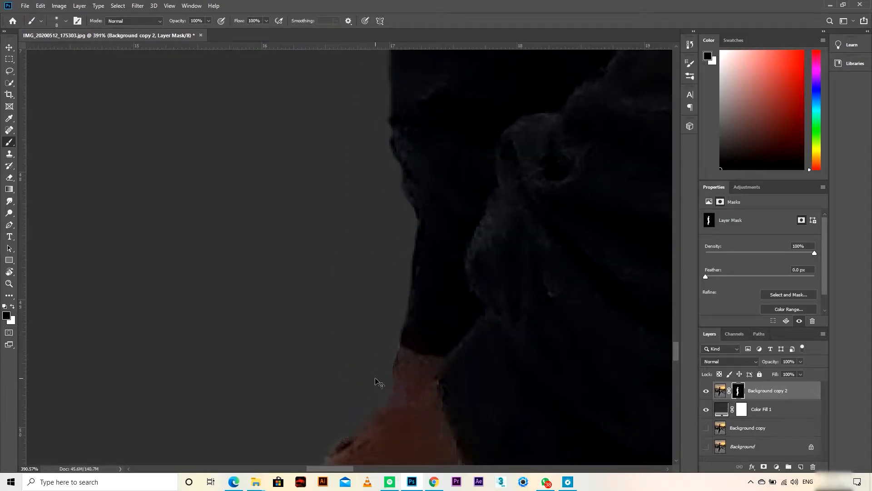
left_click_drag(367, 404, 420, 298)
scroll(420, 298, "down", 4)
scroll(432, 191, "up", 4)
left_click_drag(427, 136, 457, 318)
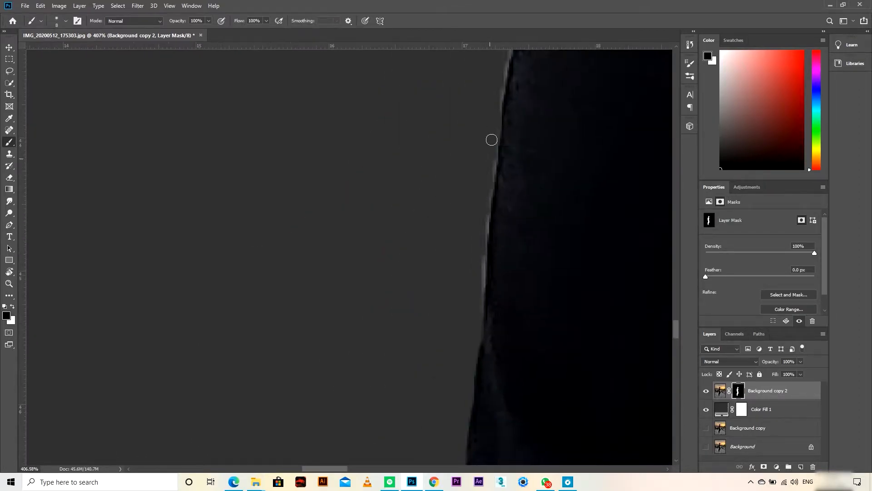
Remove the light fringe along the rear edge of the trouser leg by painting black on the layer mask.
left_click_drag(499, 136, 434, 409)
left_click_drag(529, 73, 472, 231)
left_click_drag(523, 114, 404, 395)
left_click_drag(459, 207, 404, 408)
left_click_drag(468, 68, 505, 386)
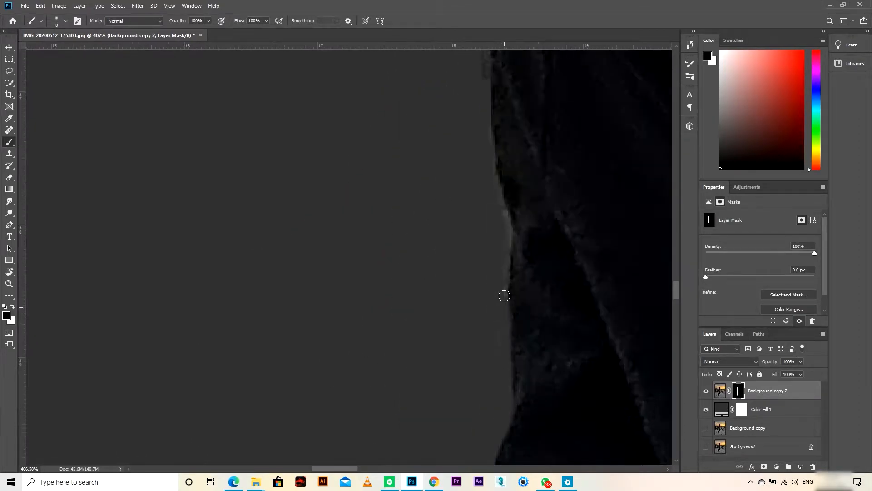
Clean the remaining fringe along the upper rear edge of the trousers with black strokes on the layer mask.
left_click_drag(505, 309, 509, 191)
left_click_drag(487, 162, 524, 317)
left_click_drag(498, 137, 516, 268)
left_click_drag(495, 119, 548, 341)
mouse_move(543, 284)
left_mouse_down()
mouse_move(491, 237)
mouse_move(456, 166)
left_mouse_up()
left_click_drag(459, 113, 495, 241)
Tidy the figure's back edge above the trousers by painting black on the layer mask.
scroll(494, 241, "down", 4)
left_click_drag(470, 318, 445, 343)
left_click_drag(418, 98, 453, 290)
left_click_drag(427, 177, 437, 313)
left_click_drag(445, 137, 470, 313)
Clean the rear edge of the collar and shoulder by painting black on the layer mask, undoing a faulty stroke.
mouse_move(513, 121)
left_mouse_down()
mouse_move(396, 256)
mouse_move(313, 404)
left_mouse_up()
scroll(396, 256, "up", 4)
scroll(396, 256, "up", 2)
key("x")
key("ctrl+z")
key("x")
left_click_drag(468, 145, 323, 313)
left_click_drag(404, 159, 327, 301)
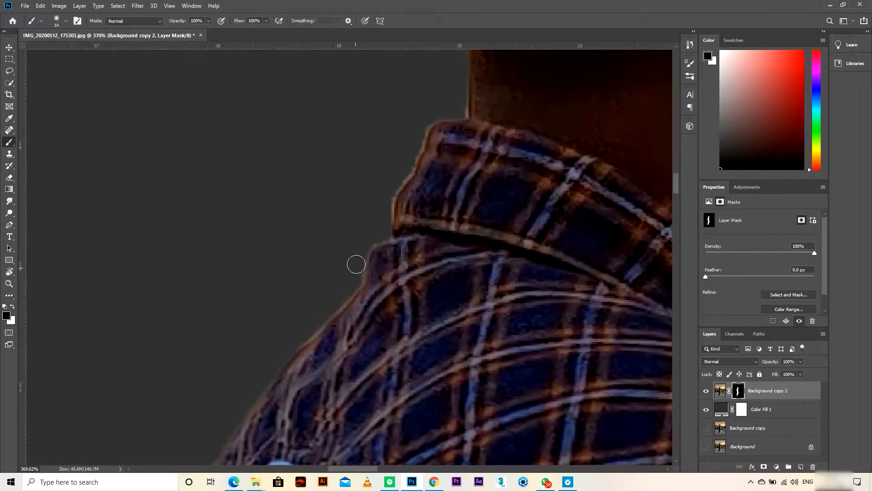
scroll(309, 291, "down", 15)
scroll(308, 291, "down", 3)
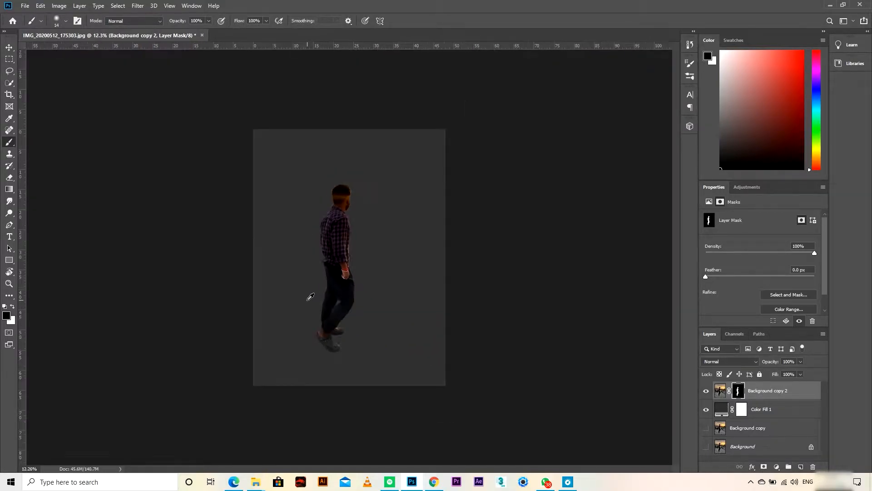
Switch to Chrome, search for "unsplash" and open the Unsplash website.
left_click(435, 481)
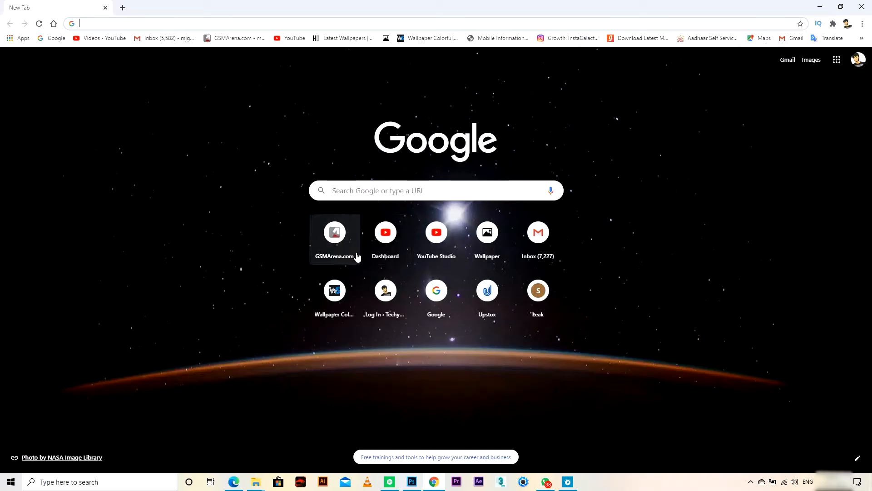
left_click(377, 190)
type("u")
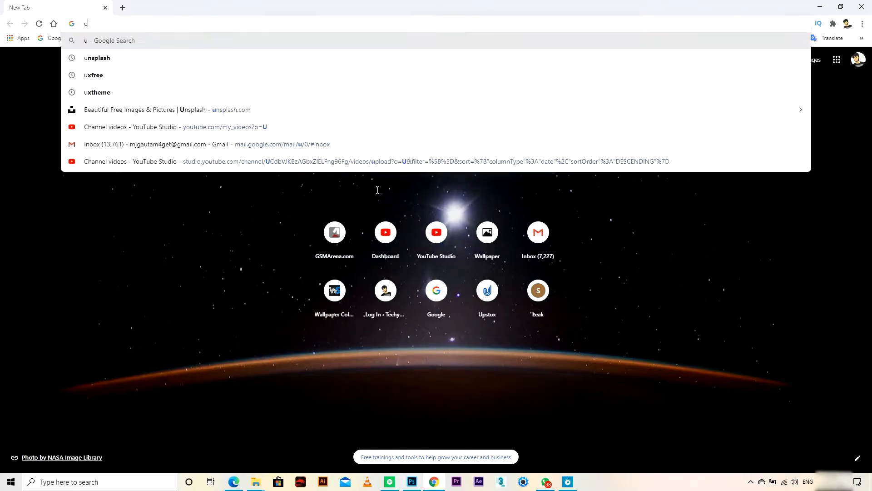
type("nsplash")
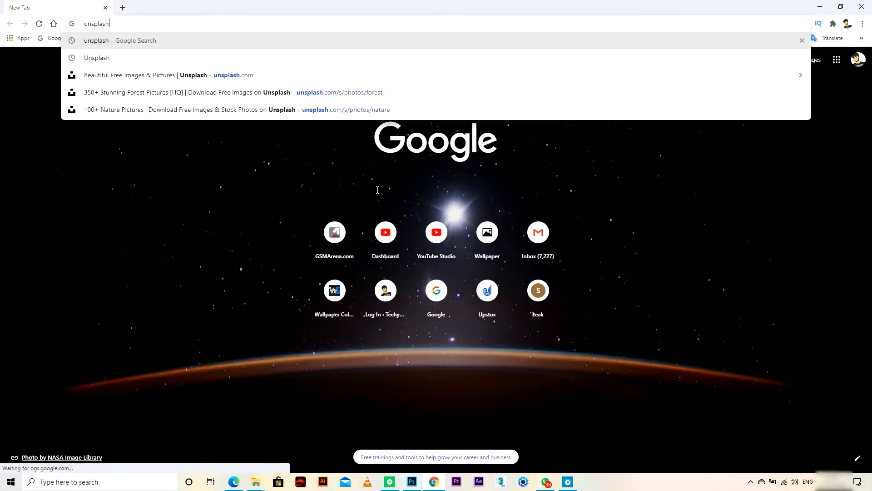
key("Return")
left_click(232, 143)
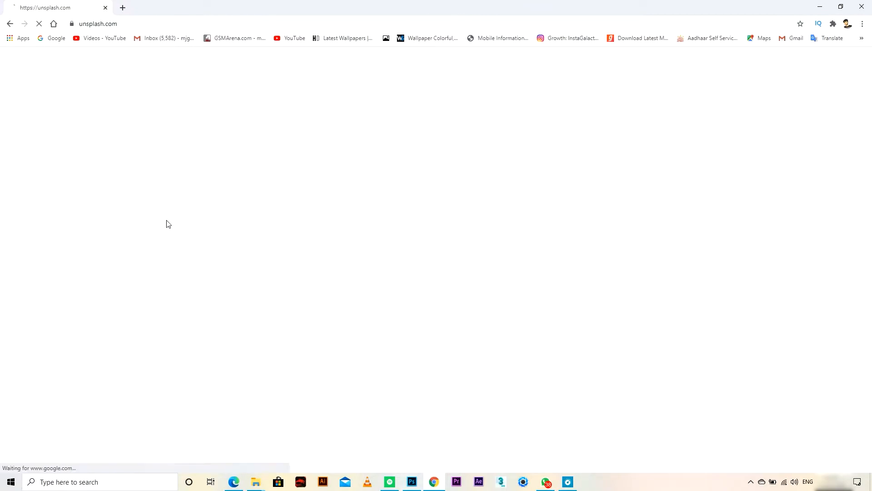
Search the Unsplash photos for "maountain".
scroll(377, 329, "down", 20)
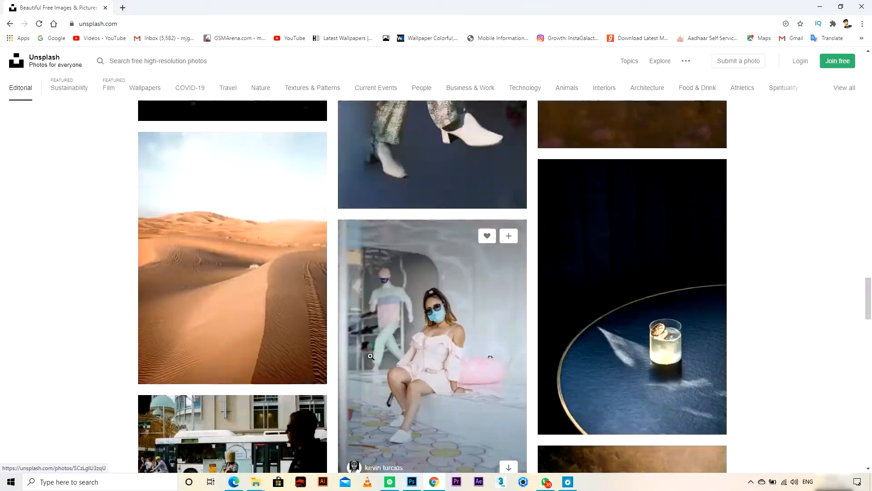
left_click(365, 61)
type("ma")
type("ountain")
key("Return")
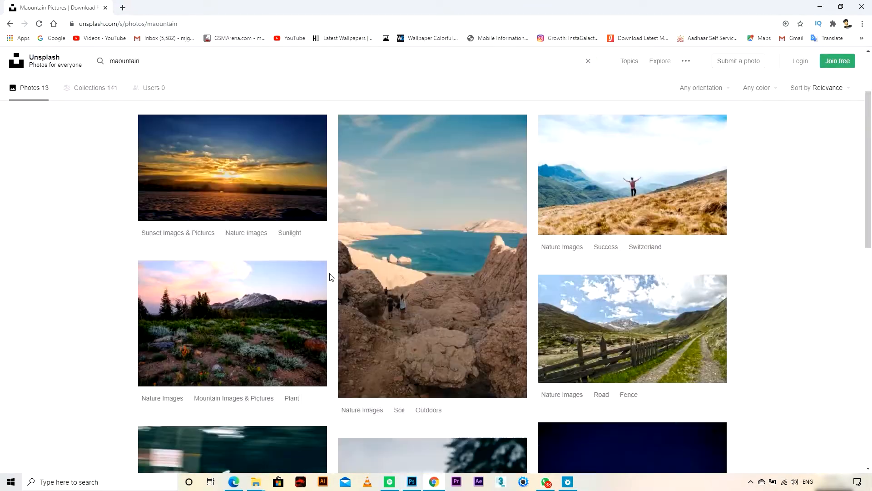
Look through the mountain results, open the grassy hillside photo of a man with raised arms and examine its related photos.
scroll(551, 331, "down", 5)
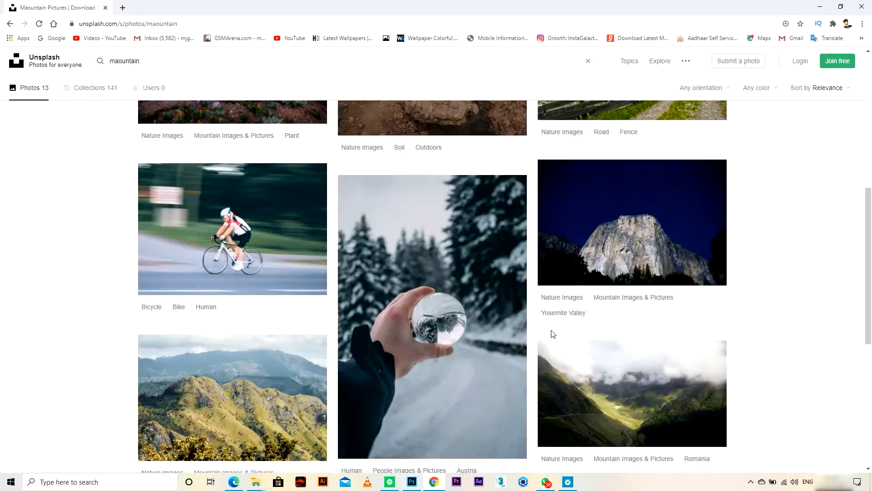
scroll(551, 331, "up", 5)
left_click(623, 264)
scroll(438, 304, "down", 10)
scroll(438, 304, "down", 5)
left_click(750, 481)
left_click(751, 481)
scroll(436, 332, "down", 20)
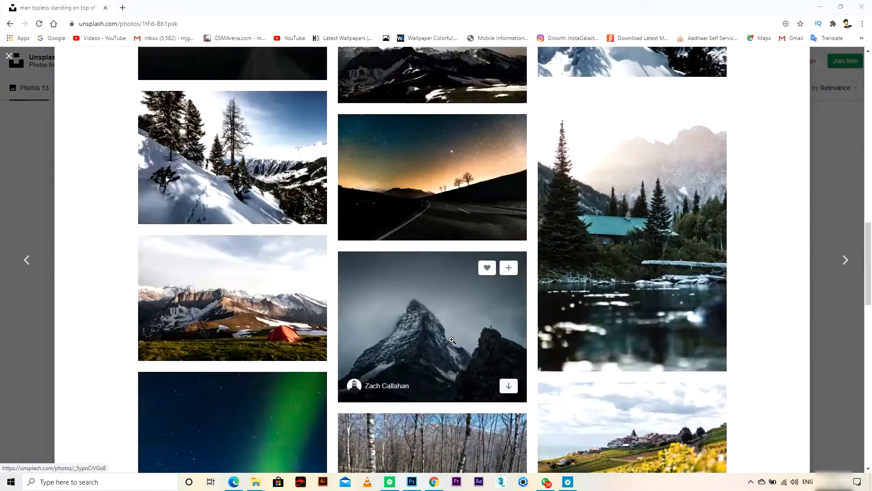
Open the rocky mountain valley photo, then the stony ridge path photo with chain railings from its related photos.
left_click(231, 318)
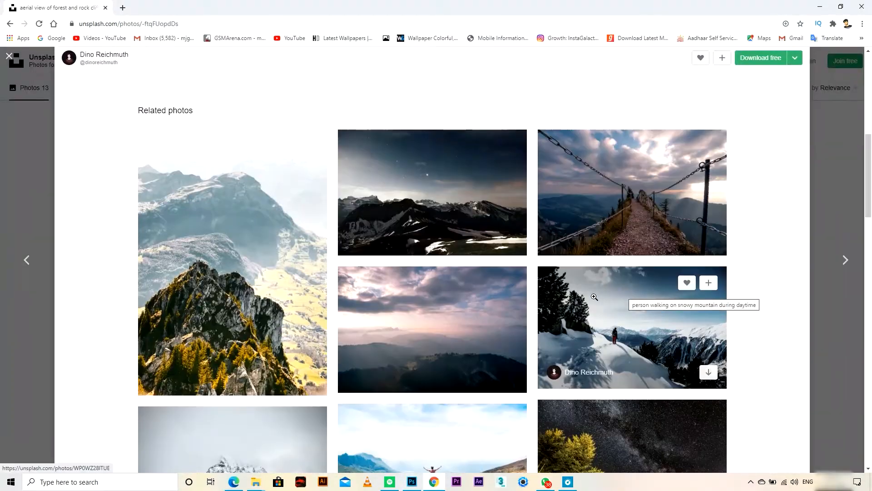
scroll(436, 296, "down", 6)
scroll(333, 360, "down", 5)
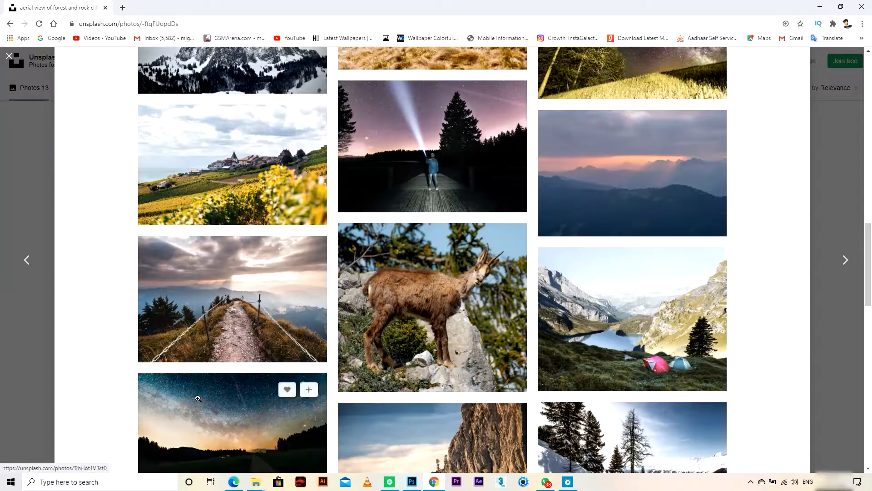
scroll(299, 355, "down", 2)
left_click(273, 214)
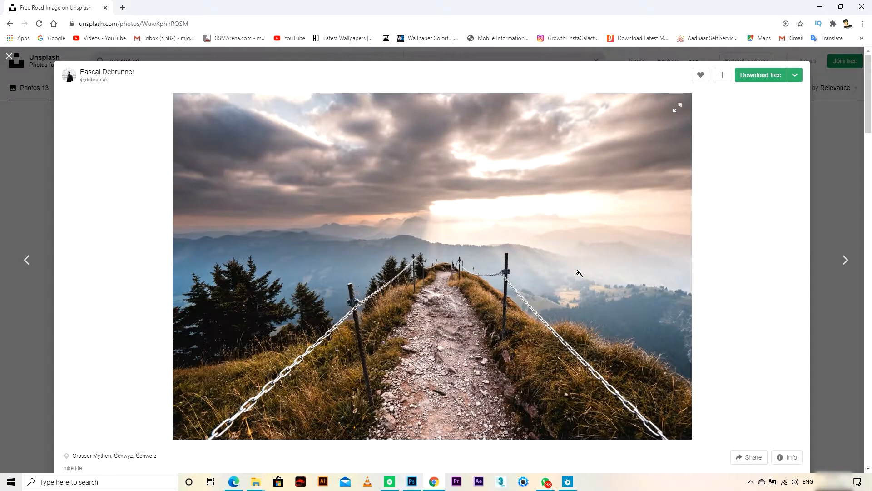
Examine the ridge path photo and download it for free.
scroll(580, 269, "down", 6)
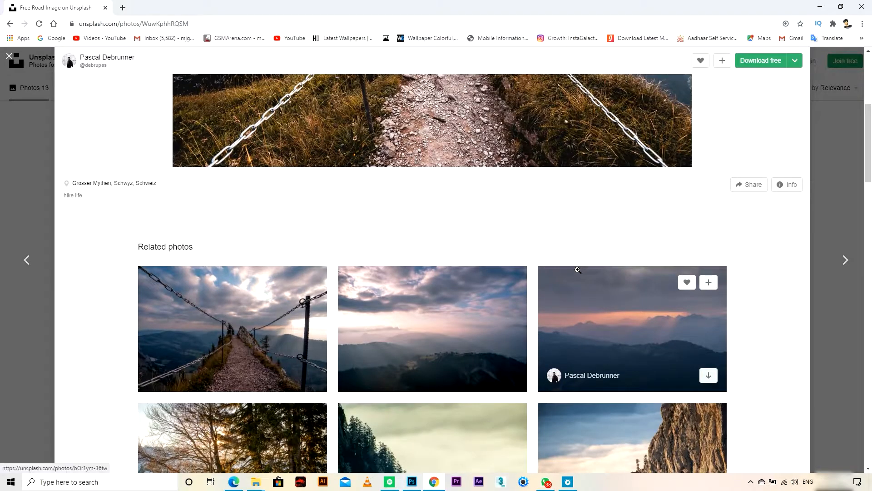
scroll(577, 270, "down", 5)
scroll(571, 271, "up", 10)
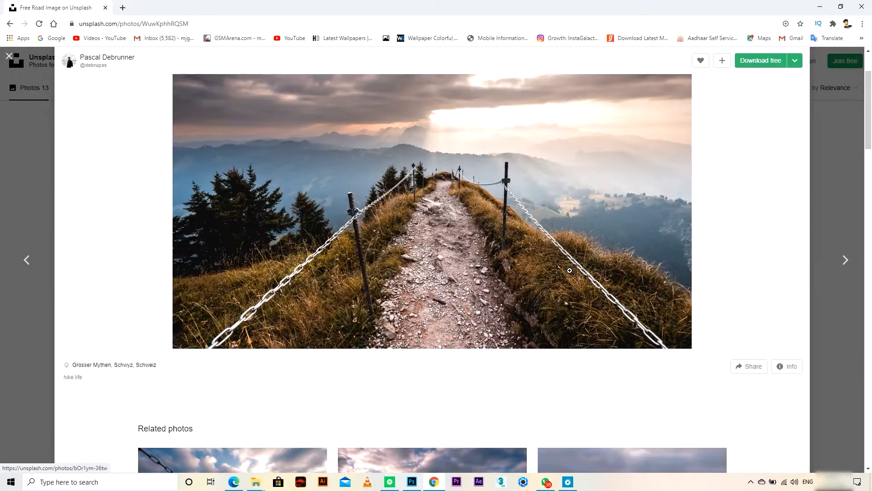
left_click(760, 68)
Look through the related photos and download the sunlit valley framed by rocky cliffs.
scroll(466, 294, "down", 6)
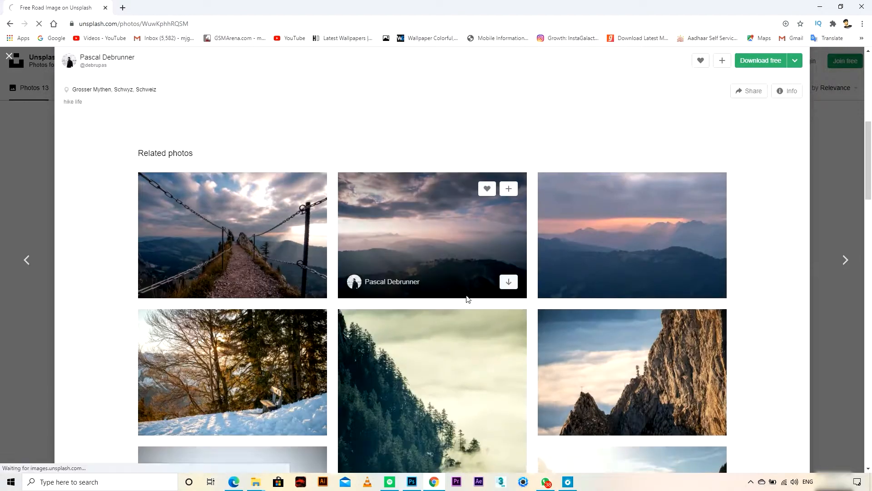
scroll(466, 294, "down", 6)
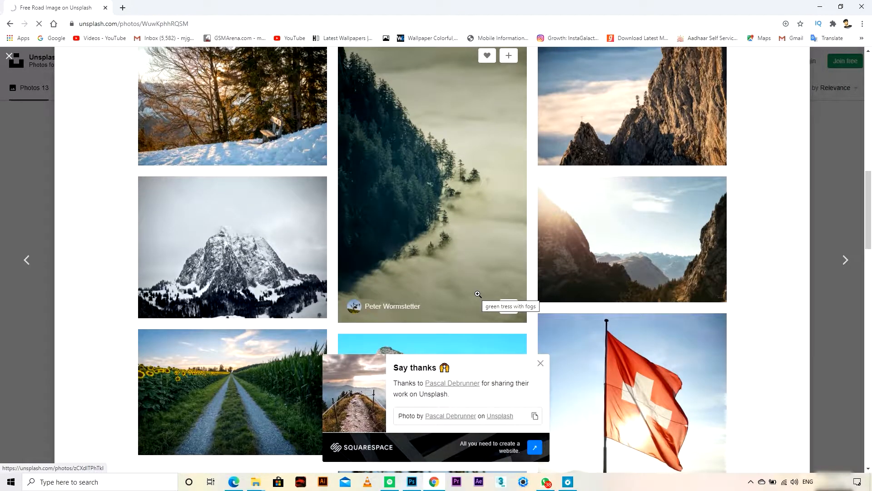
scroll(478, 294, "up", 4)
scroll(478, 294, "down", 5)
scroll(479, 295, "up", 2)
scroll(479, 294, "up", 1)
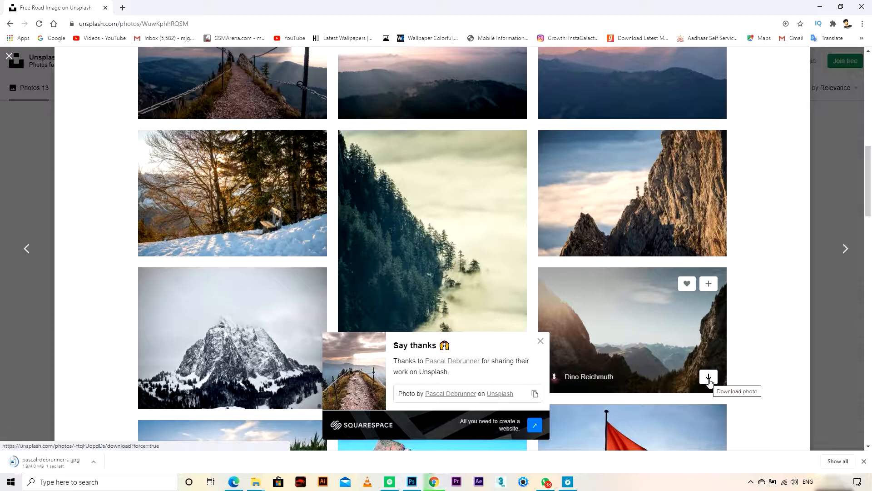
left_click(691, 375)
View the Swiss flag photo, close it and browse the photos for the search term "forest".
scroll(691, 376, "down", 5)
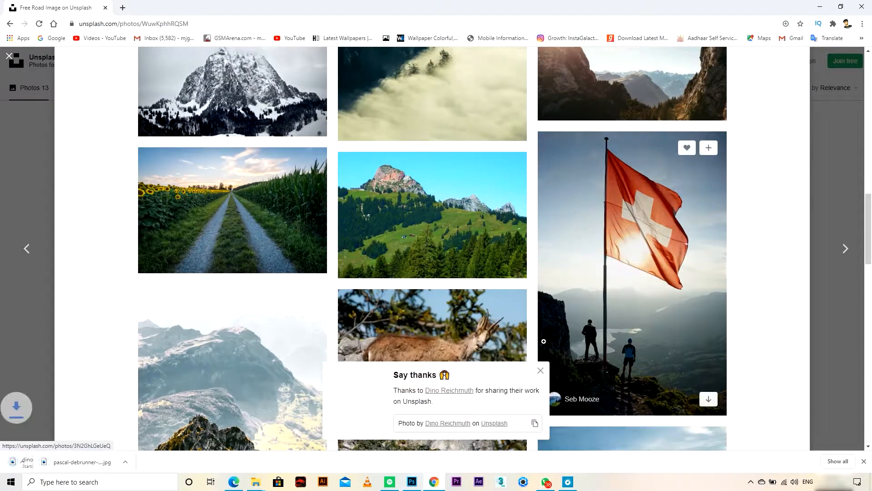
left_click(545, 345)
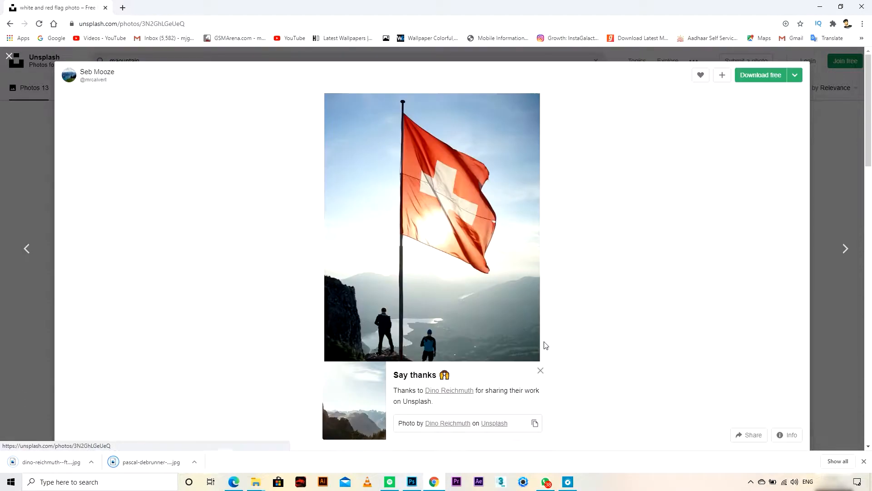
left_click(8, 56)
scroll(518, 273, "down", 5)
scroll(518, 358, "down", 5)
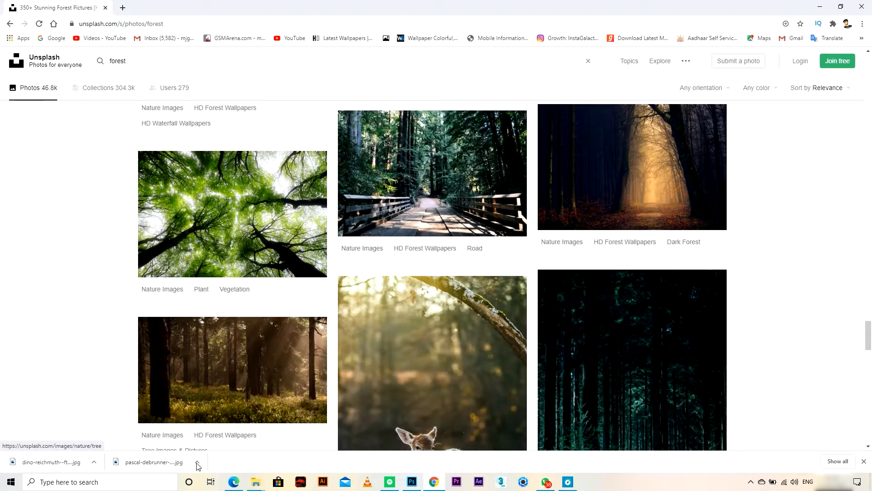
Place the downloaded ridge path photo from the Downloads folder into the Photoshop document and move its layer beneath the masked cut-out.
left_click(197, 461)
left_click(222, 431)
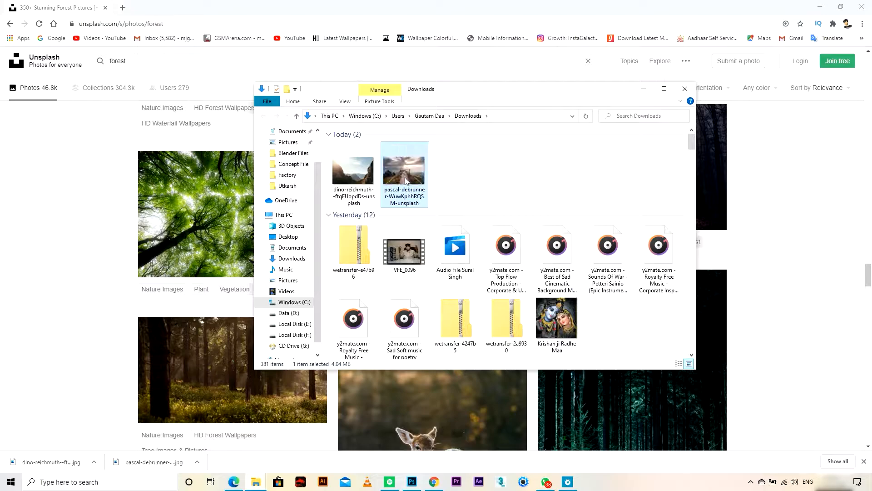
left_click_drag(424, 270, 418, 295)
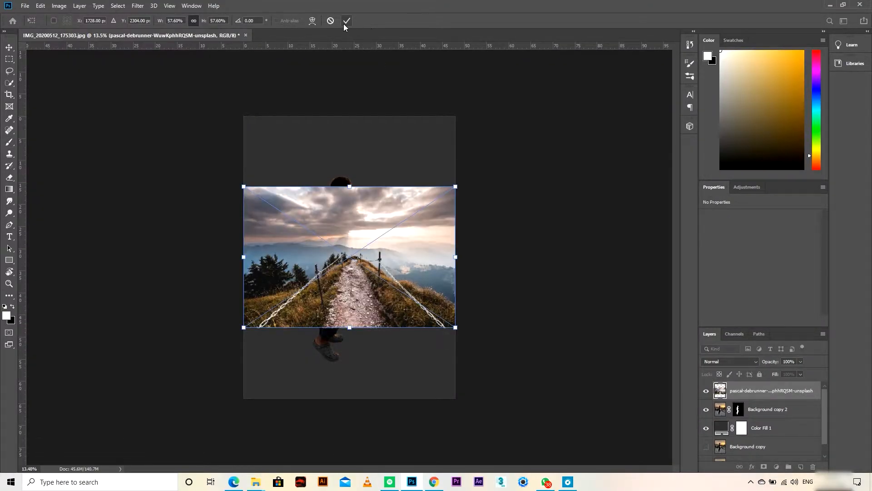
left_click_drag(767, 392, 768, 419)
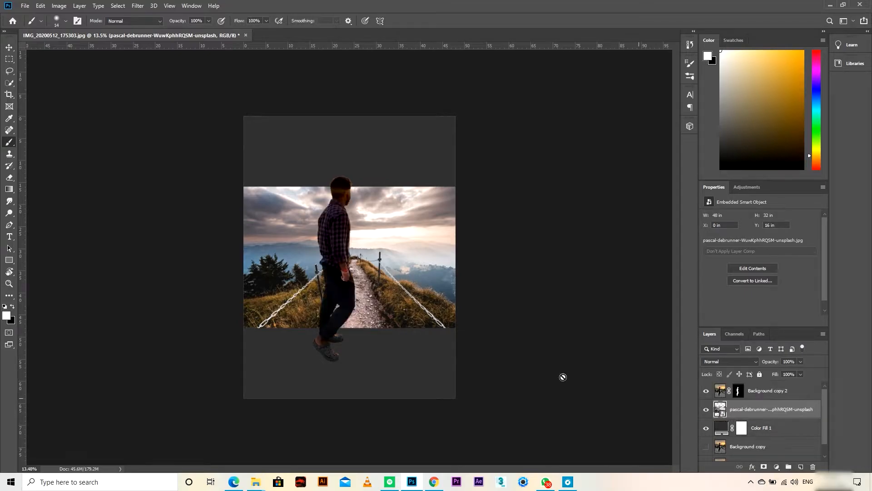
Move the ridge path photo lower behind the man and enlarge it to about 104.44%.
scroll(393, 234, "up", 3)
left_click_drag(409, 218, 397, 270)
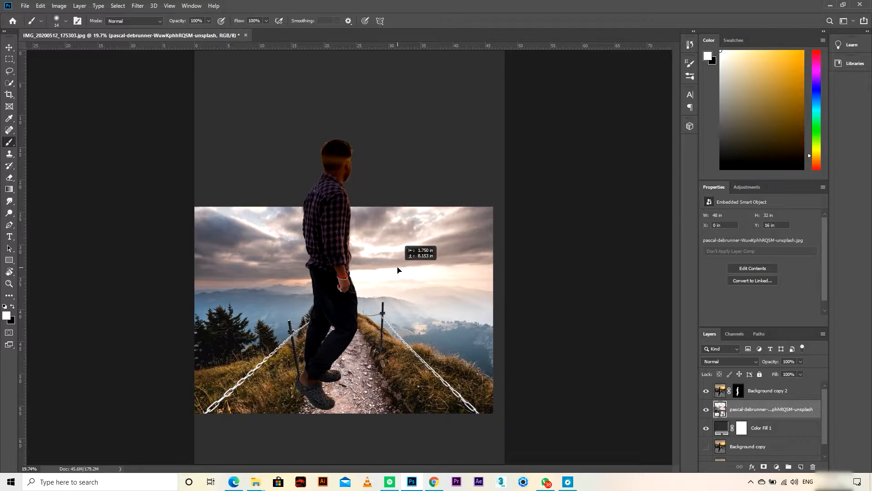
key("ctrl+t")
left_click_drag(500, 210, 568, 166)
left_click_drag(457, 302, 463, 268)
left_click_drag(420, 285, 409, 282)
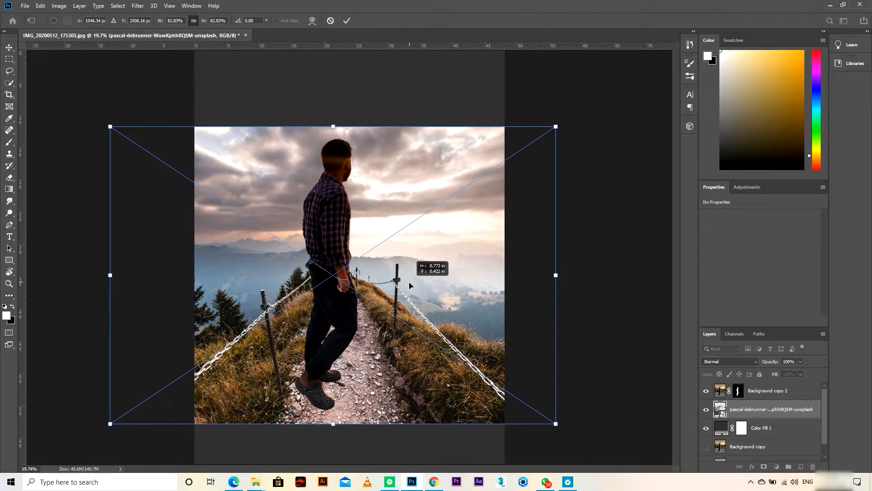
left_click_drag(557, 132, 612, 84)
left_click_drag(496, 290, 444, 279)
scroll(477, 281, "down", 2)
scroll(478, 285, "down", 1)
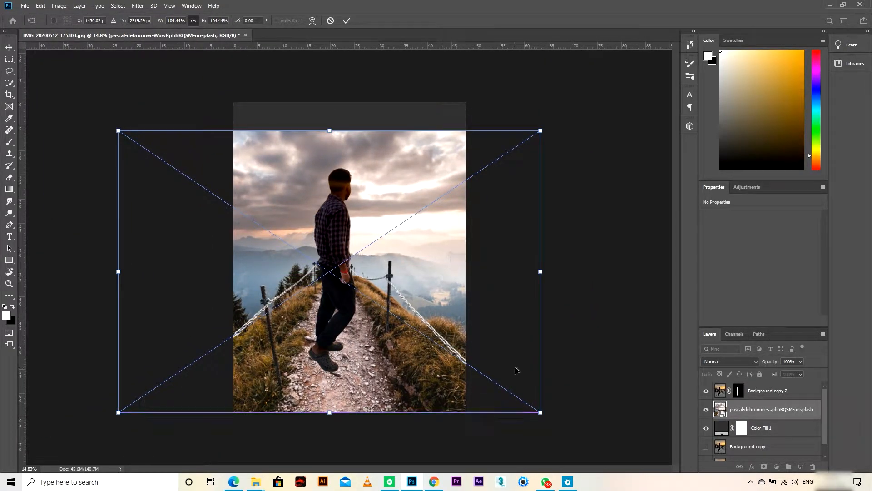
Distort the ridge path photo by pulling its lower corners outward, adjust the upper corners slightly and apply the transform.
left_click_drag(543, 417, 590, 394)
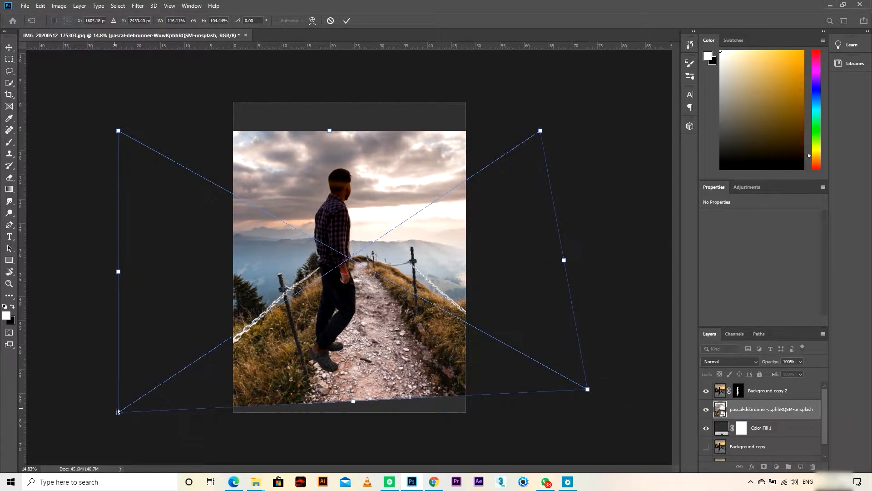
left_click_drag(118, 413, 35, 370)
left_click_drag(620, 370, 627, 372)
left_click_drag(392, 328, 393, 334)
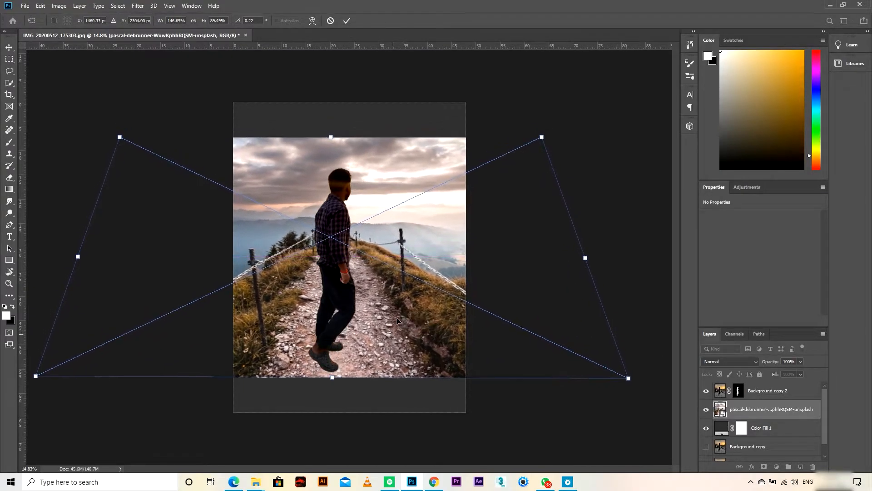
left_click_drag(542, 136, 550, 141)
mouse_move(119, 137)
left_mouse_down()
mouse_move(156, 140)
mouse_move(111, 135)
left_mouse_up()
key("Return")
Select the man's cut-out layer together with the ridge path photo and move both down to the canvas's lower edge.
key("b")
scroll(333, 178, "up", 3)
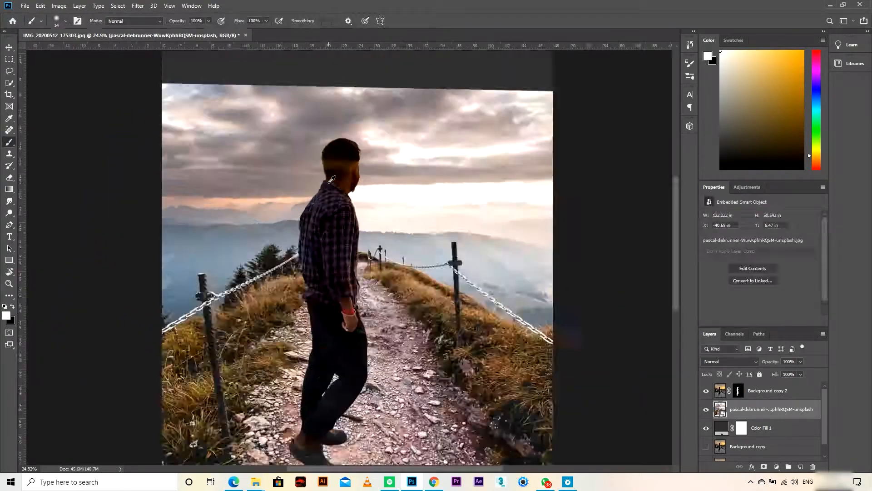
scroll(333, 179, "down", 3)
left_click(773, 396, "shift")
key("ctrl+t")
left_click_drag(396, 238, 396, 280)
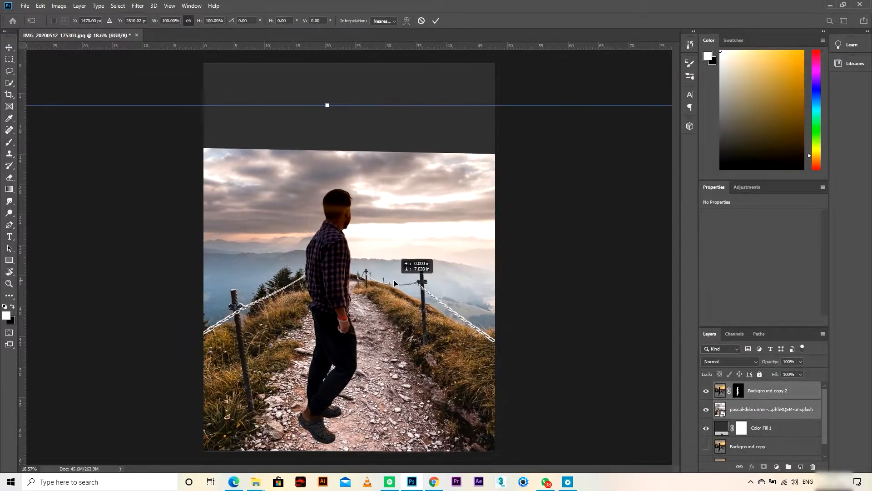
scroll(396, 280, "down", 3)
key("Return")
scroll(326, 296, "up", 3)
Duplicate the man's cut-out, add an empty layer beneath the copy and reset the painting colours to black and white.
left_click(789, 387)
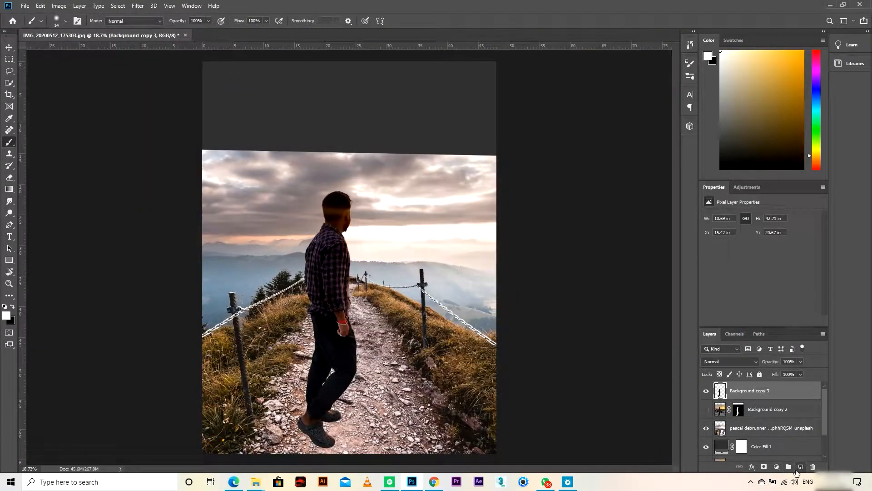
left_click(801, 466)
left_click_drag(745, 390, 751, 411)
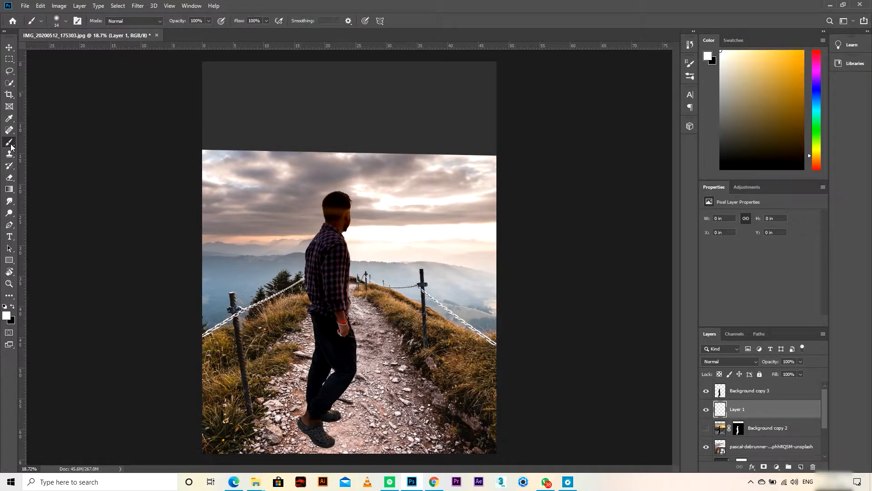
left_click(5, 307)
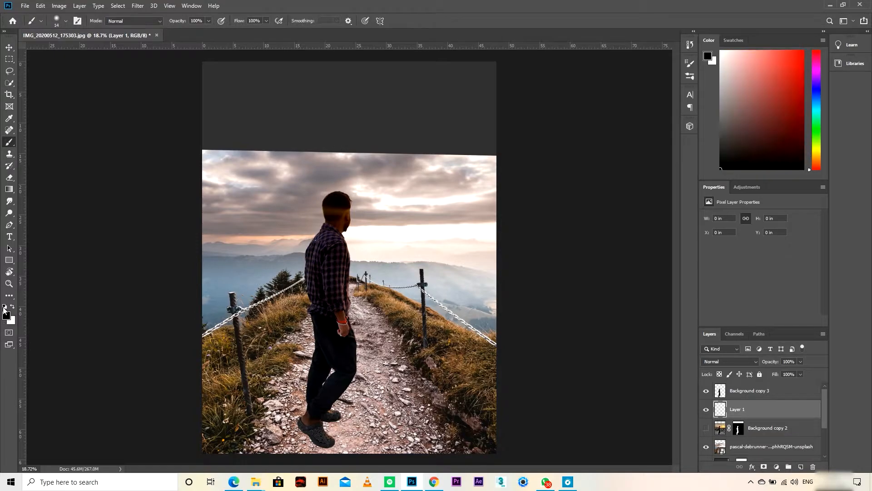
Paint a black shadow under the front shoe using a soft 922 px brush with a flattened, tilted tip.
left_click_drag(309, 279, 339, 284)
scroll(333, 339, "down", 4)
scroll(321, 395, "up", 6)
left_click_drag(332, 321, 364, 186)
scroll(362, 248, "up", 3)
right_click(381, 218)
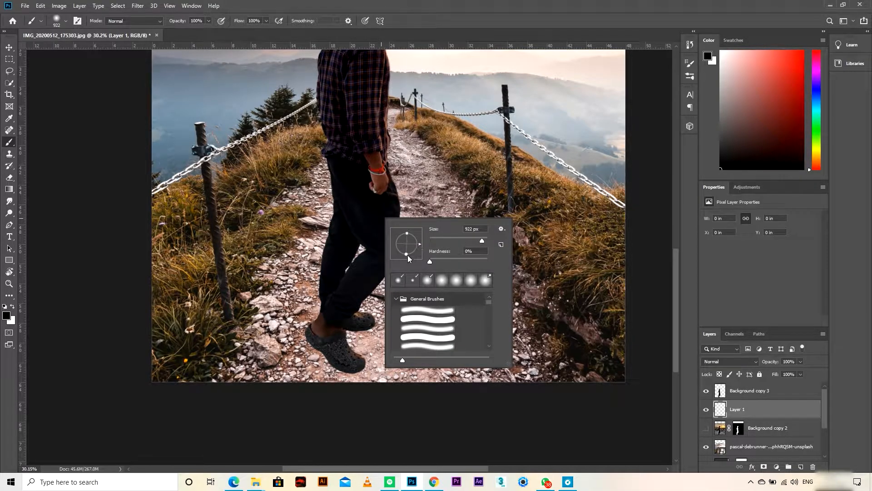
left_click_drag(406, 248, 407, 248)
left_click(335, 351)
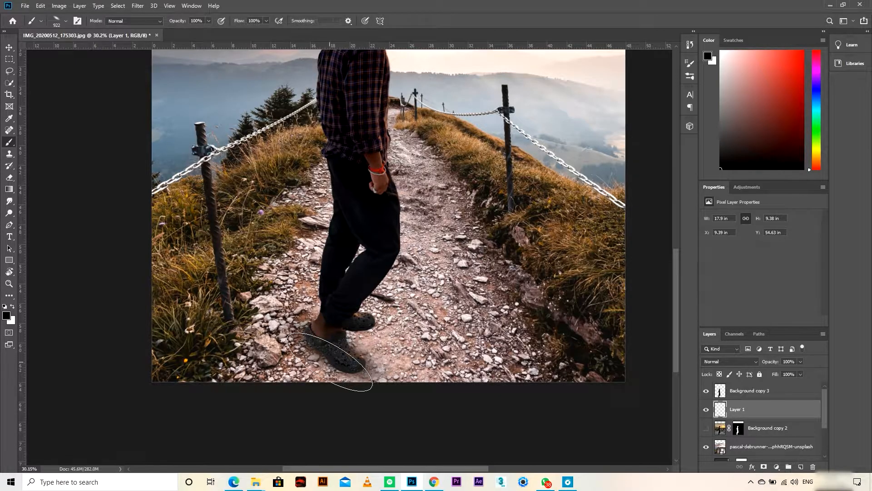
left_click_drag(330, 361, 332, 360)
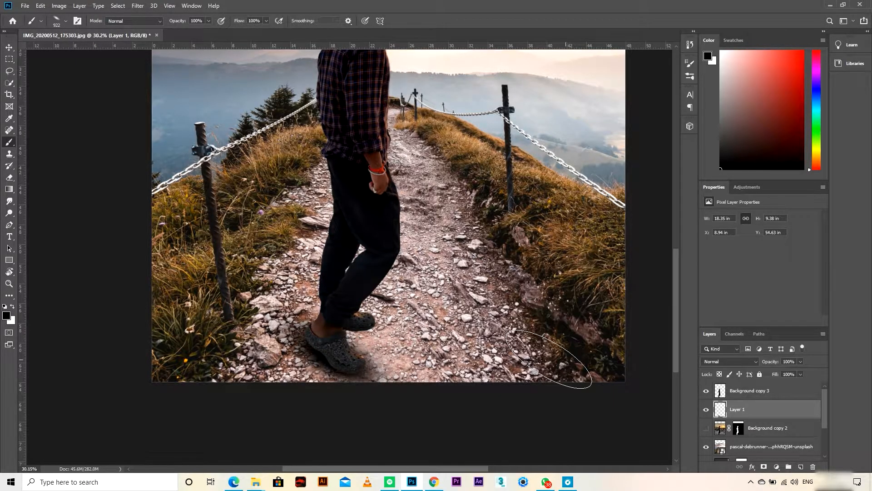
Flatten the brush tip horizontally, extend the black shadow around both shoes and lower the shadow layer's opacity.
right_click(385, 212)
left_click_drag(422, 242, 426, 237)
left_click(416, 443)
right_click(362, 321, "alt")
left_click(366, 327)
left_click(355, 369)
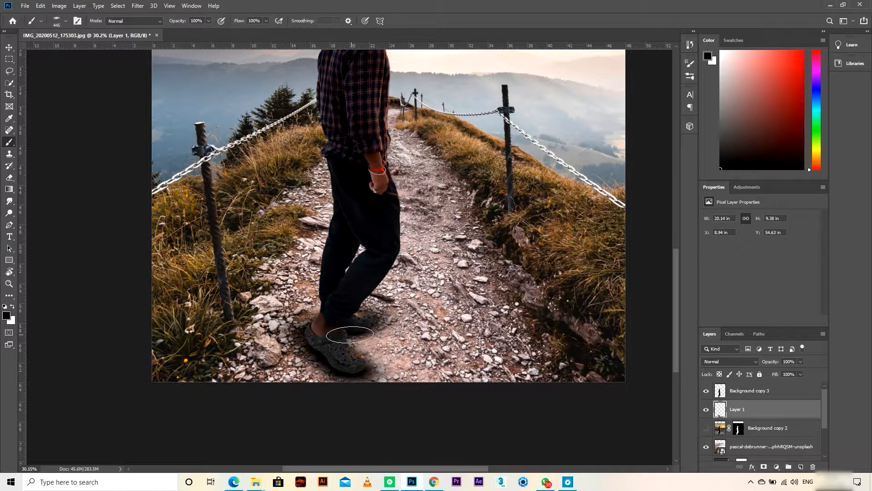
scroll(354, 338, "down", 6)
left_click_drag(771, 361, 759, 361)
Add a second shadow layer and paint tighter contact shadows along the shoes with a smaller, reangled brush.
left_click(800, 466)
scroll(318, 405, "up", 10)
left_click(372, 303)
right_click(370, 253)
left_click(354, 325)
right_click(380, 314)
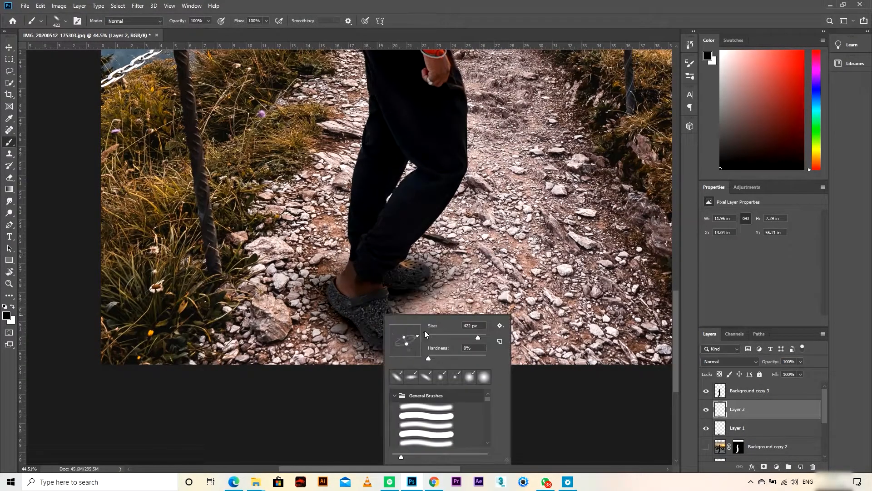
left_click_drag(415, 352, 414, 330)
right_click(402, 336, "alt")
scroll(387, 328, "down", 10)
Select the ridge path photo layer and add a layer mask to it.
left_click(750, 430)
left_click(739, 410)
scroll(373, 316, "up", 3)
left_click(738, 445)
scroll(727, 430, "down", 2)
left_click(721, 427)
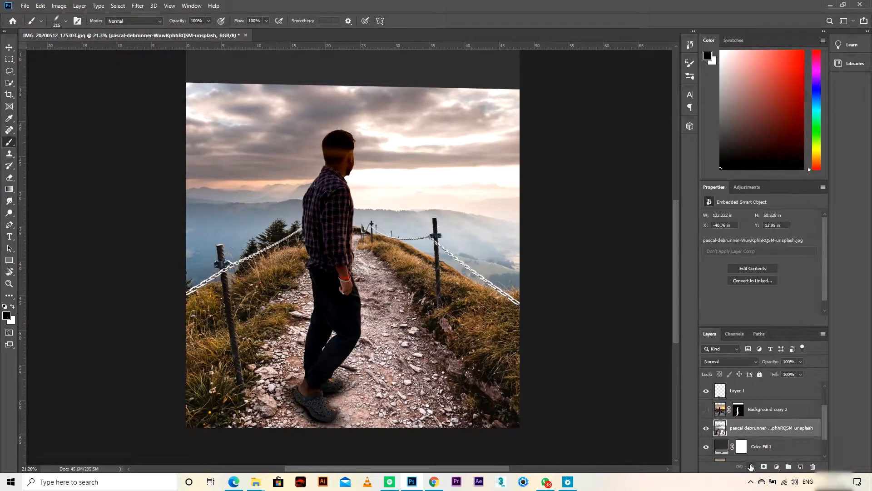
left_click(765, 469)
Paint black on the ridge photo's mask with a large soft brush to hide the sky and upper hills.
right_click(370, 185, "alt")
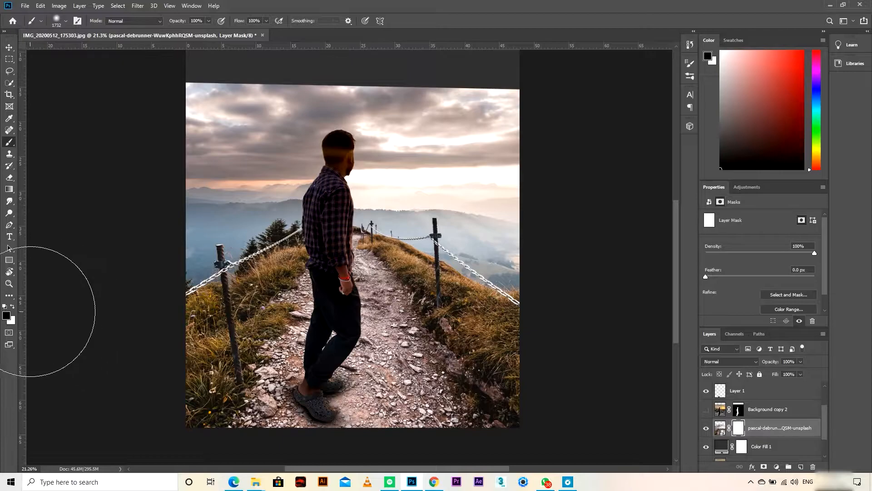
right_click(359, 200, "alt")
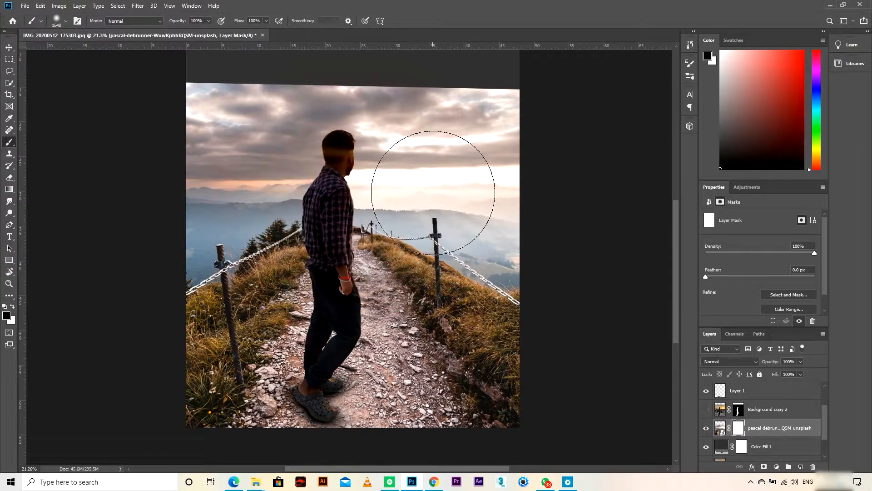
left_click(455, 153)
mouse_move(457, 151)
left_mouse_down()
mouse_move(451, 112)
mouse_move(524, 123)
mouse_move(469, 105)
mouse_move(550, 117)
left_mouse_up()
right_click(509, 139, "alt")
mouse_move(527, 214)
left_mouse_down()
mouse_move(491, 159)
mouse_move(370, 88)
mouse_move(216, 74)
mouse_move(201, 113)
mouse_move(238, 102)
mouse_move(218, 99)
mouse_move(344, 102)
mouse_move(199, 175)
left_mouse_up()
right_click(205, 190, "alt")
scroll(205, 190, "up", 9)
left_click_drag(227, 251, 398, 187)
left_click_drag(649, 259, 341, 184)
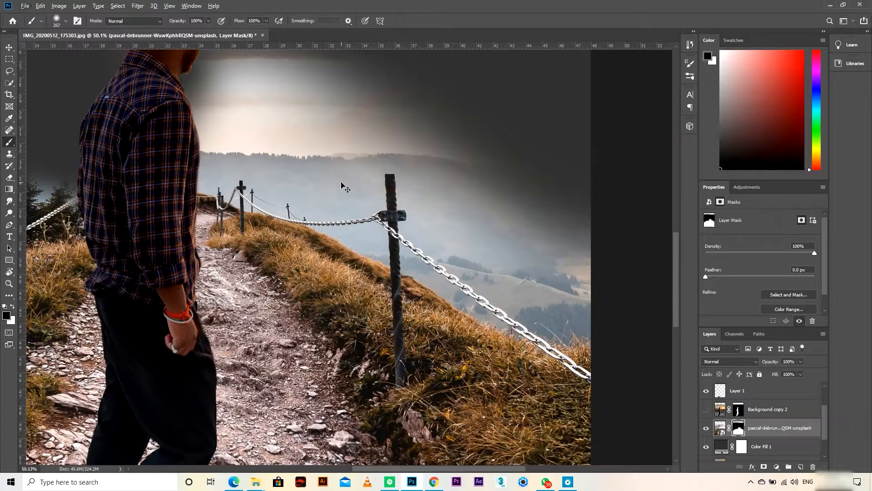
Open the document history, pick a recent brush state and continue masking the hills behind the fence.
scroll(327, 181, "down", 9)
left_click(689, 44)
left_click(613, 70)
left_click(614, 79)
scroll(353, 169, "up", 8)
left_click_drag(422, 278, 248, 163)
scroll(277, 159, "up", 9)
Undo the stroke made with white and mask out more of the hills above the fence chain in black.
key("x")
left_click_drag(380, 311, 374, 220)
scroll(432, 274, "down", 9)
key("ctrl+z")
key("x")
mouse_move(261, 229)
left_mouse_down()
mouse_move(211, 231)
mouse_move(387, 207)
left_mouse_up()
left_click_drag(604, 200, 375, 241)
Try masking out the haze beneath the fence chain near the right post and undo the last three strokes.
mouse_move(514, 250)
left_mouse_down()
mouse_move(573, 235)
mouse_move(522, 266)
left_mouse_up()
scroll(517, 282, "up", 9)
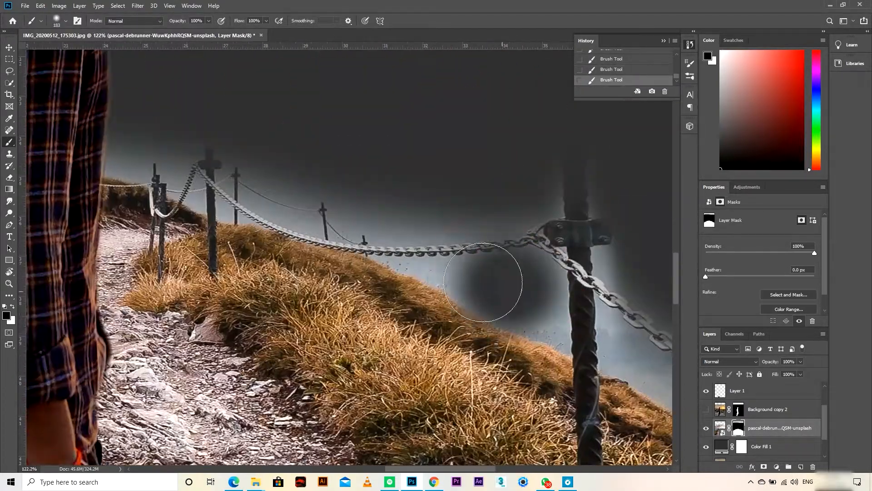
scroll(432, 236, "down", 7)
right_click(500, 234, "alt")
scroll(378, 283, "down", 10)
key("ctrl+z")
key("ctrl+z")
key("ctrl+z")
scroll(379, 283, "up", 7)
right_click(400, 284, "alt")
scroll(381, 282, "down", 8)
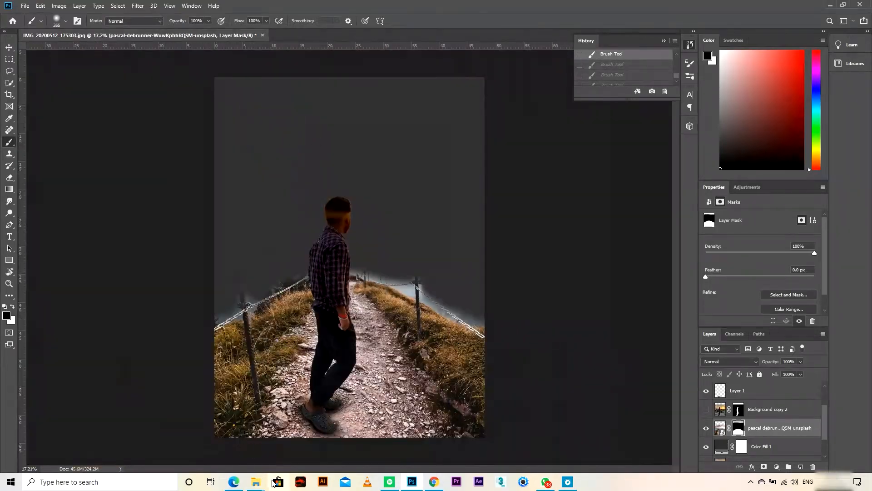
Place the downloaded rocky mountain valley photo from the Downloads folder into the Photoshop document.
mouse_move(262, 488)
left_click(332, 425)
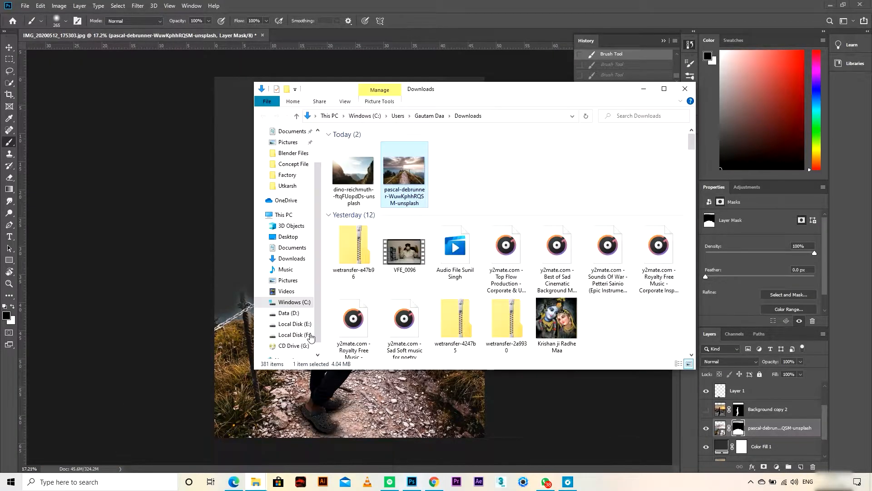
left_click_drag(372, 172, 242, 218)
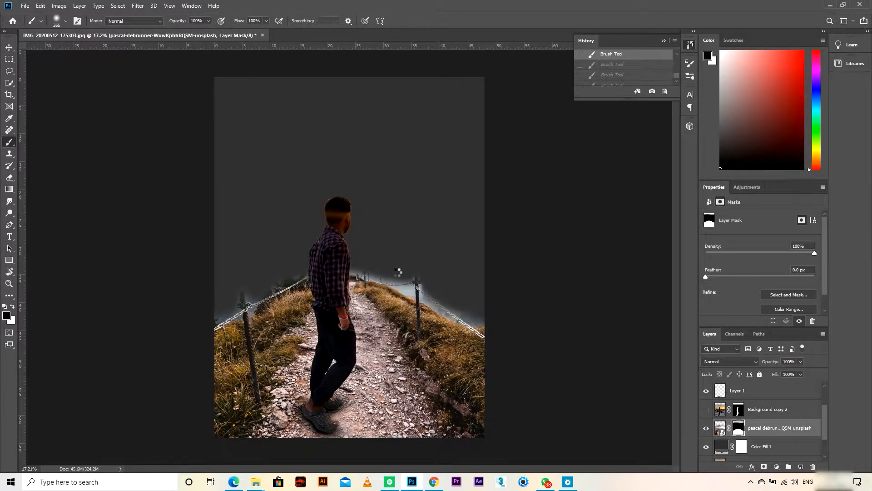
Enlarge the mountain valley photo to about 67.4 by 44.9 in, position it behind the path and apply the transform.
left_click_drag(484, 166, 526, 140)
left_click_drag(482, 259, 488, 257)
left_click_drag(531, 136, 584, 102)
left_click_drag(509, 277, 465, 266)
scroll(432, 220, "down", 5)
scroll(432, 220, "up", 5)
left_click_drag(497, 149, 459, 168)
left_click_drag(519, 105, 549, 86)
left_click_drag(495, 191, 463, 153)
key("Return")
Move the mountain valley layer beneath the ridge path photo and shift the valley slightly upward.
left_click_drag(767, 431, 768, 453)
scroll(368, 238, "down", 3)
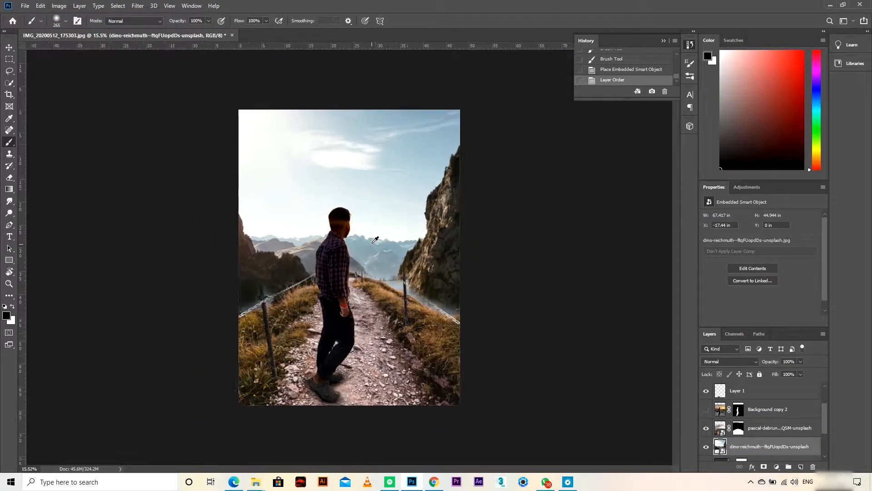
scroll(373, 238, "up", 3)
scroll(379, 235, "down", 1)
left_click_drag(463, 205, 462, 183)
scroll(402, 244, "down", 2)
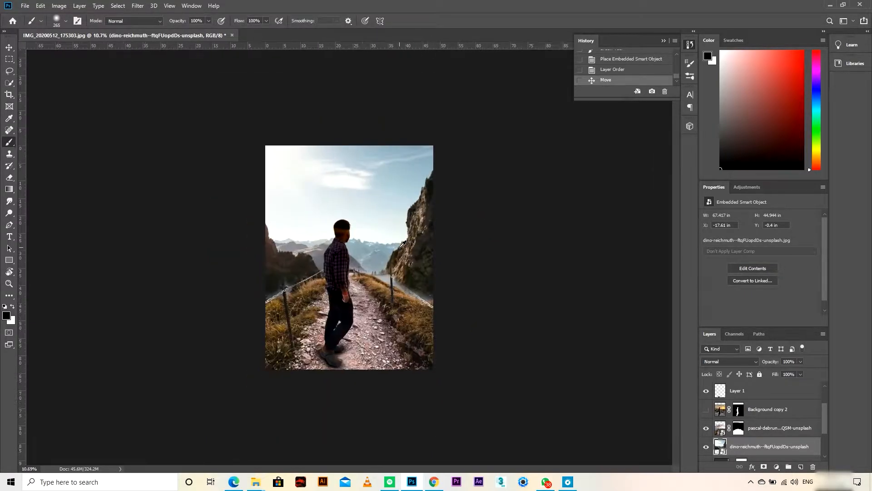
scroll(438, 264, "up", 2)
Switch to Unsplash in Chrome, search for "building" and download the photo of the cliffside monastery.
left_click(434, 482)
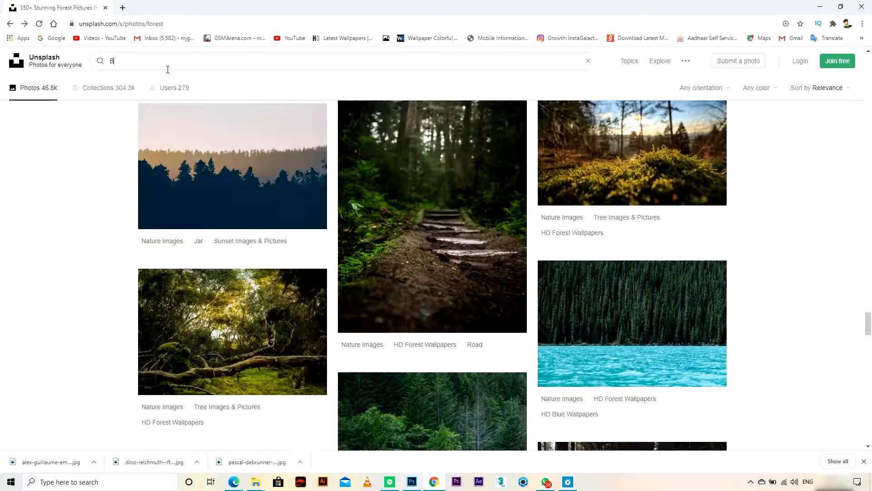
type("lding")
key("Return")
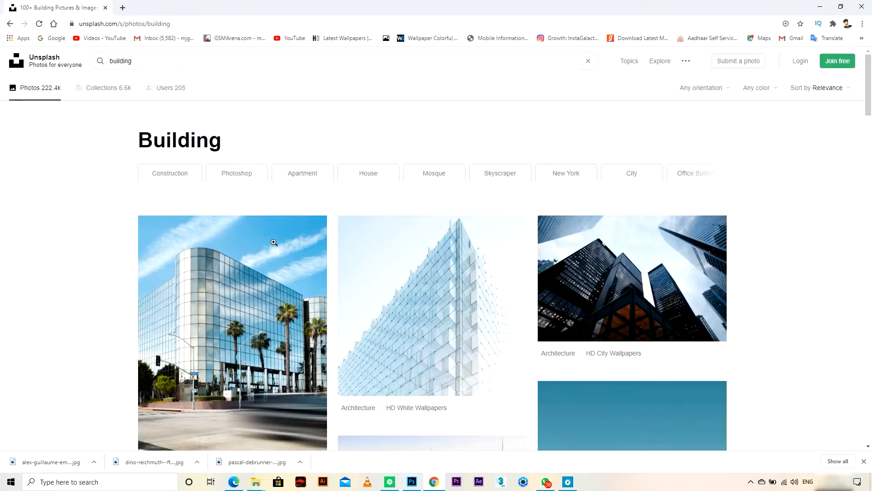
scroll(394, 287, "down", 7)
scroll(389, 290, "down", 20)
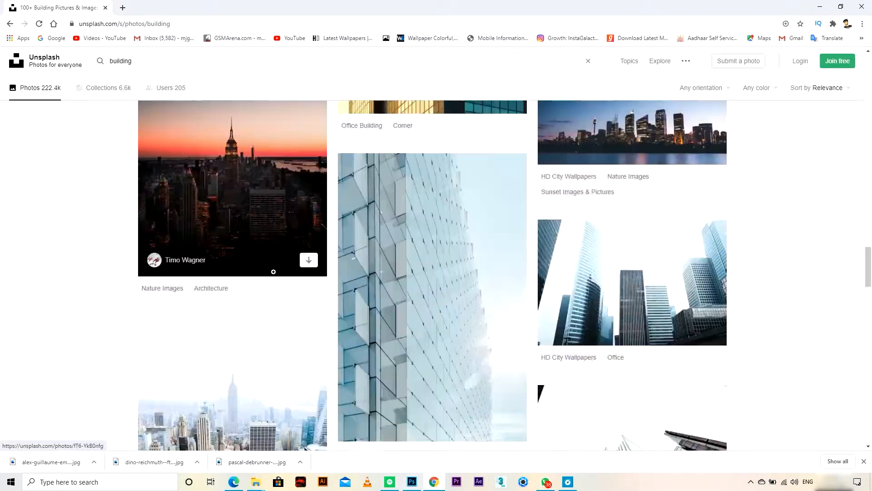
scroll(276, 275, "down", 15)
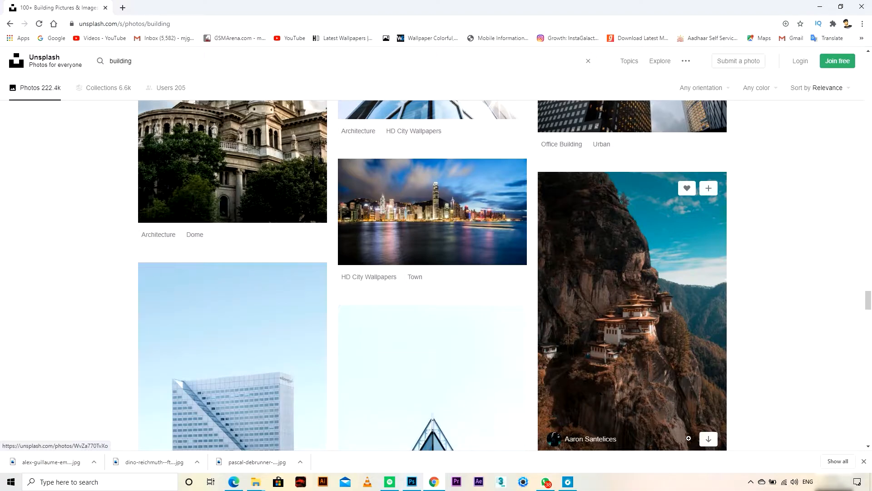
left_click(709, 439)
Search Unsplash for "city" and download the photo of the foggy skyline with the tall tower.
scroll(427, 318, "down", 10)
left_click(95, 58)
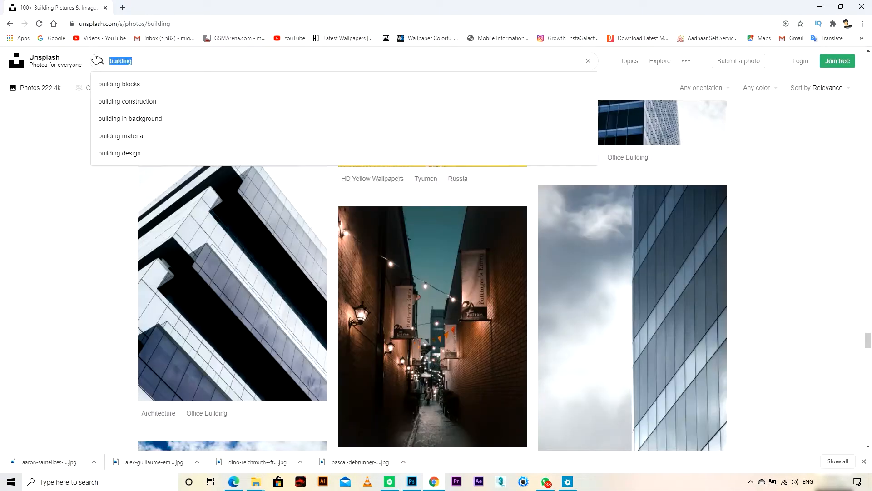
type("city")
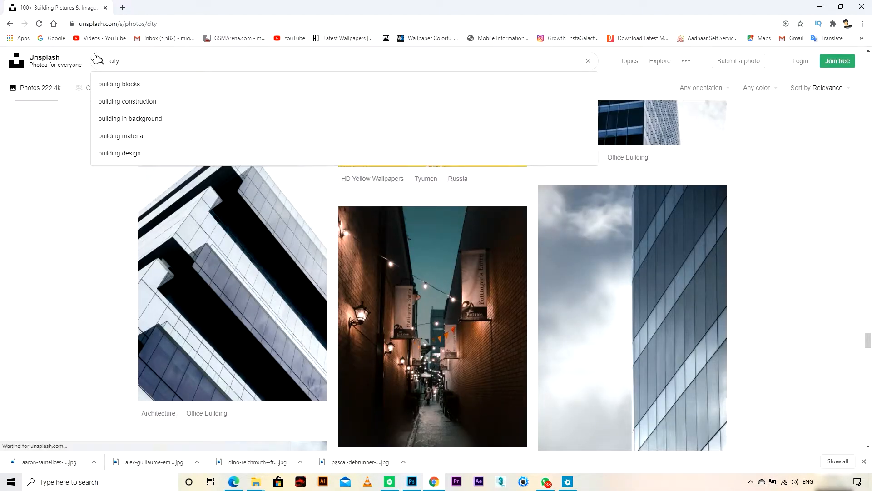
key("Return")
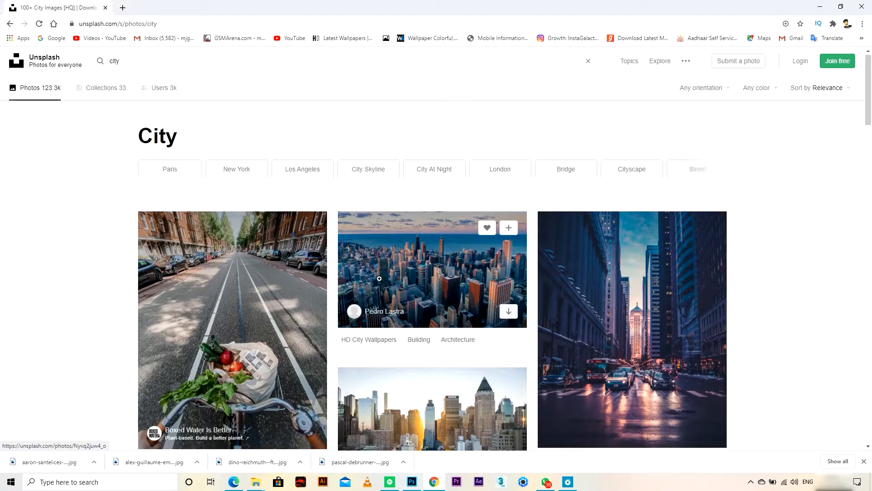
scroll(414, 250, "down", 12)
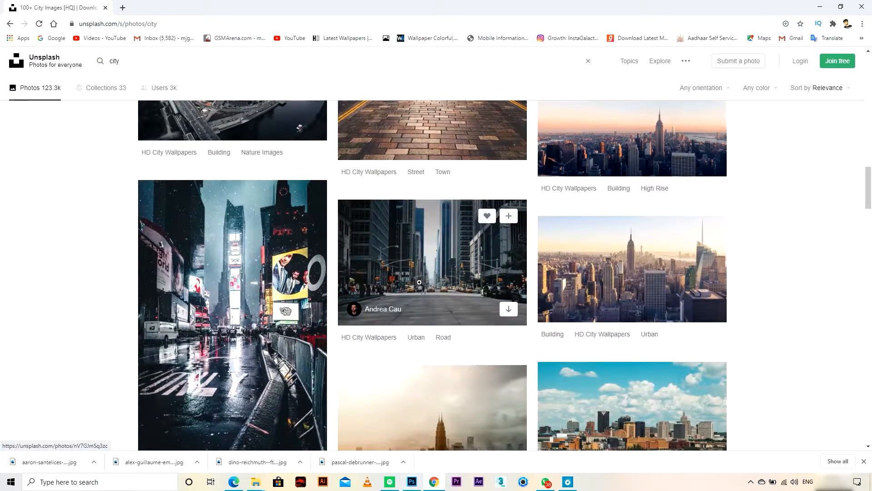
scroll(418, 282, "down", 7)
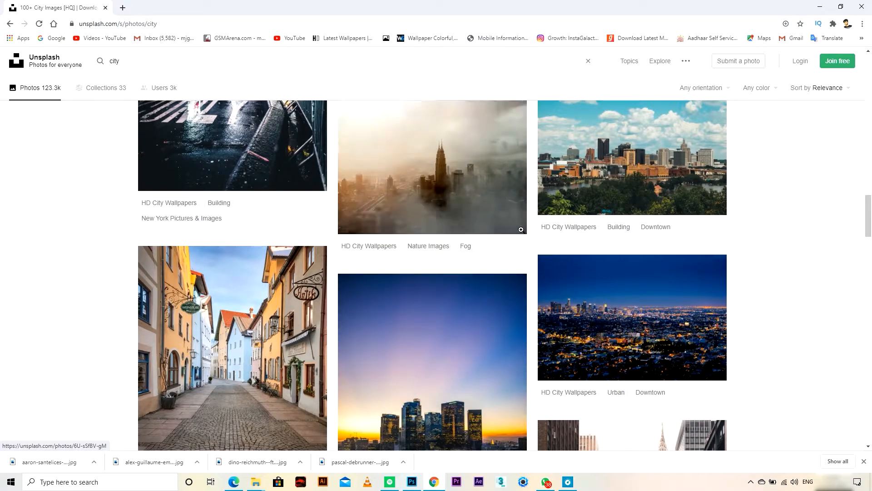
mouse_move(506, 222)
left_click(508, 220)
Show the downloaded cliffside monastery photo in its folder and place it into the Photoshop document.
left_click(197, 463)
left_click(244, 428)
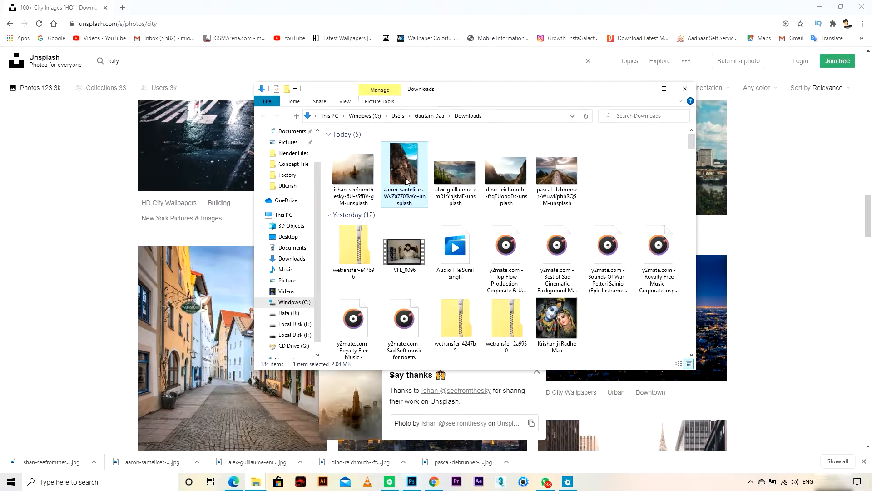
left_click_drag(410, 486, 404, 222)
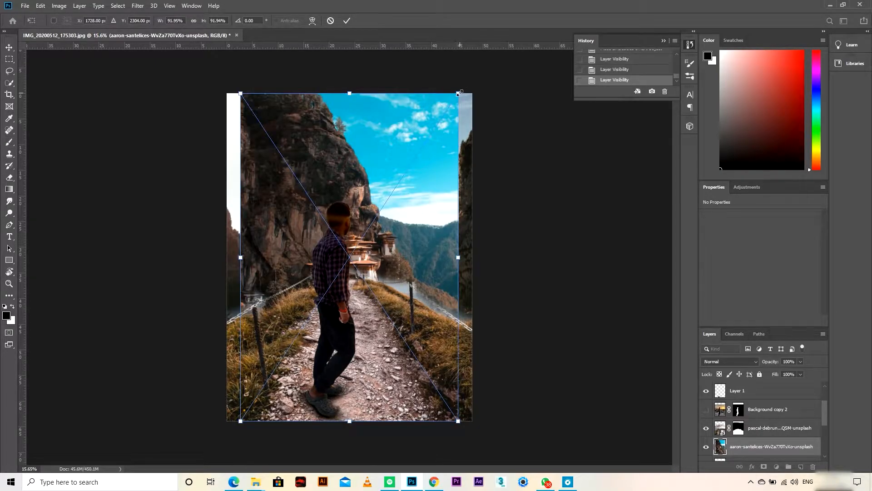
Enlarge the monastery photo, move it so the temple sits left of the man, and apply the transform.
left_click_drag(459, 93, 491, 61)
left_click_drag(448, 192, 336, 189)
left_click_drag(375, 436, 345, 394)
left_click_drag(288, 247, 292, 226)
key("Return")
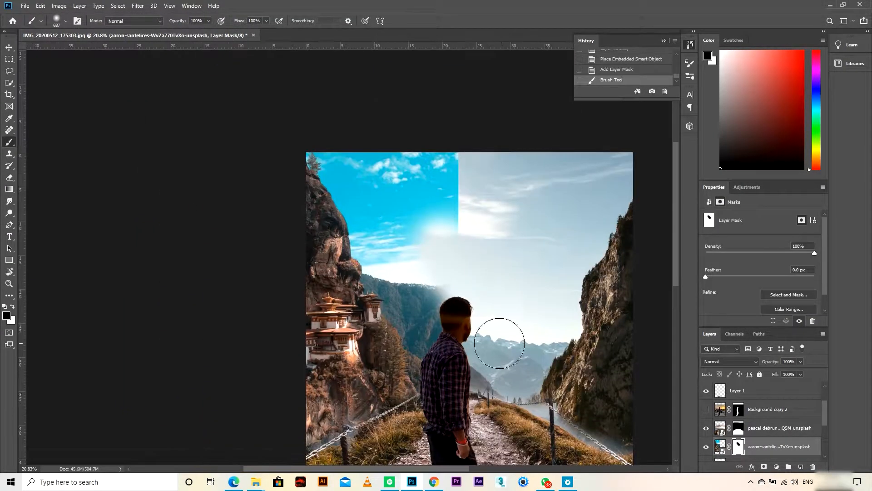
Paint black on the monastery photo's layer mask to hide its blue sky and blend the cliff edge.
left_click_drag(503, 347, 362, 165)
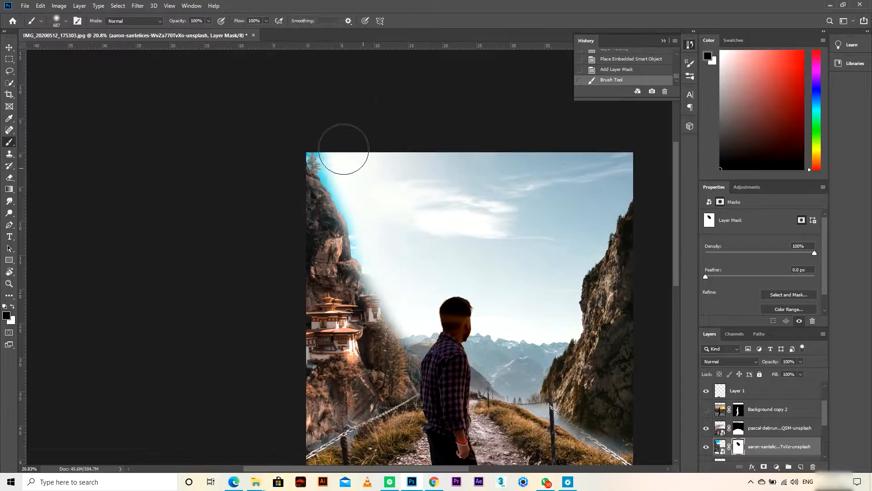
key("ctrl+minus")
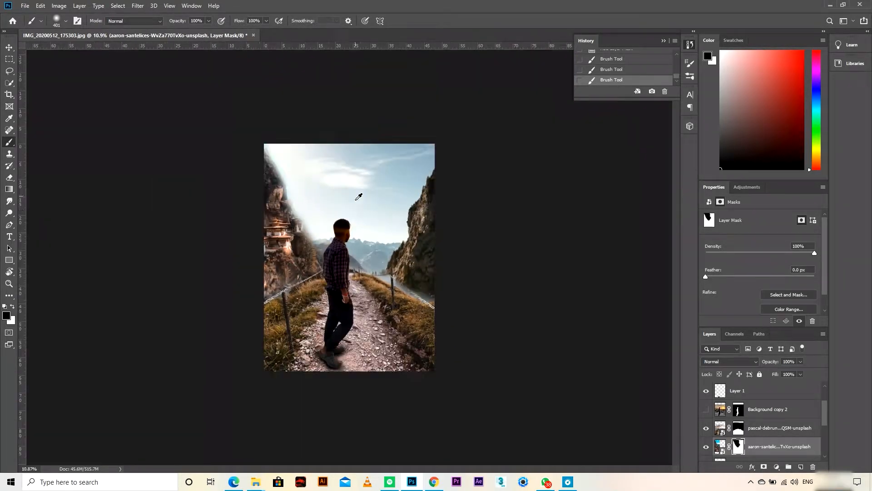
key("ctrl+plus")
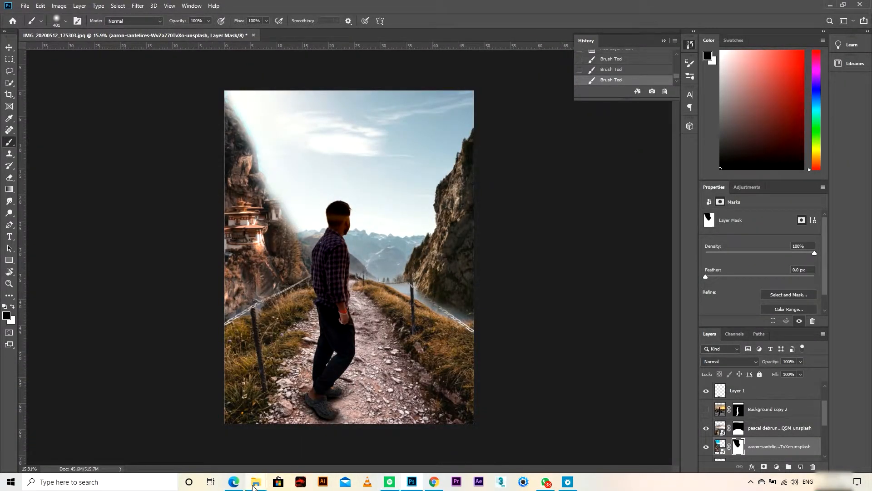
Bring up the downloads folder and place the foggy city skyline photo into the Photoshop document.
mouse_move(255, 485)
left_click(347, 443)
left_click_drag(354, 172, 247, 227)
key("ctrl+0")
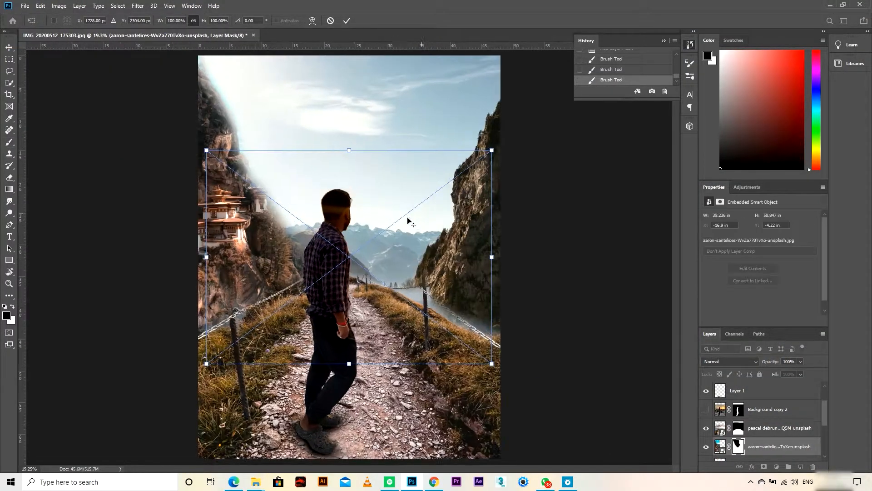
Flip the skyline photo vertically, enlarge it to about 117% so the upside-down city fills the sky, and apply the placement.
left_click_drag(429, 263, 423, 244)
right_click(453, 217)
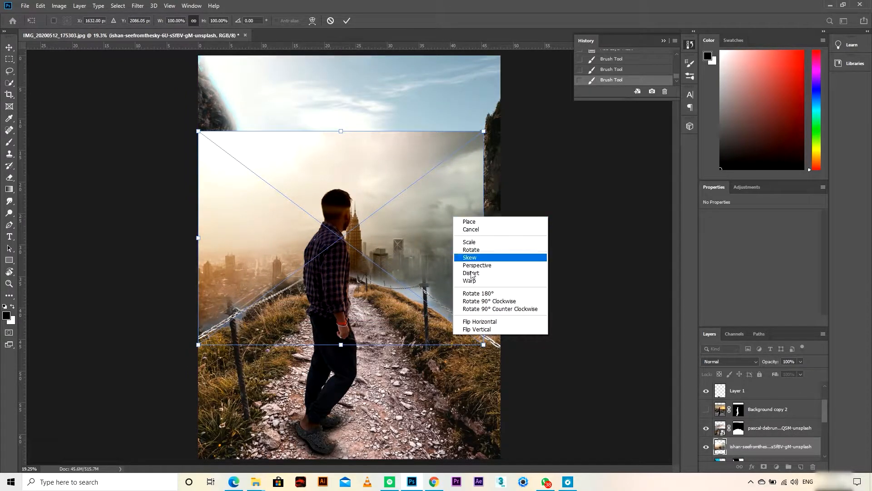
left_click(499, 330)
left_click_drag(396, 227, 428, 158)
left_click_drag(492, 242, 541, 242)
left_click_drag(436, 131, 438, 131)
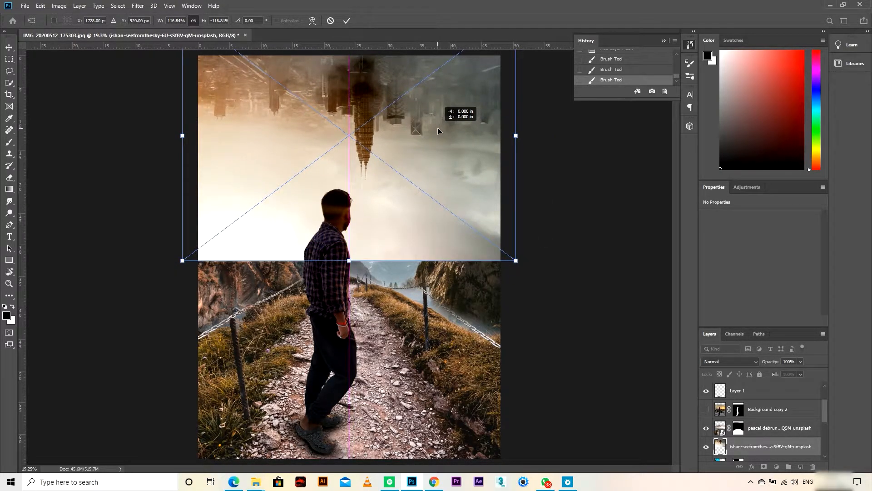
left_click(346, 21)
key("ctrl+minus")
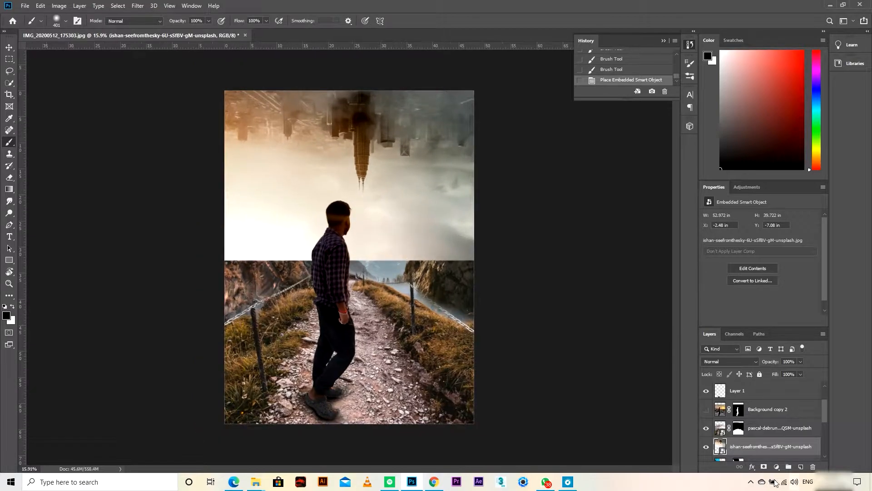
Move the skyline layer above the ridge path photo's layer and add a layer mask to it.
scroll(767, 409, "down", 1)
left_click_drag(773, 429, 766, 411)
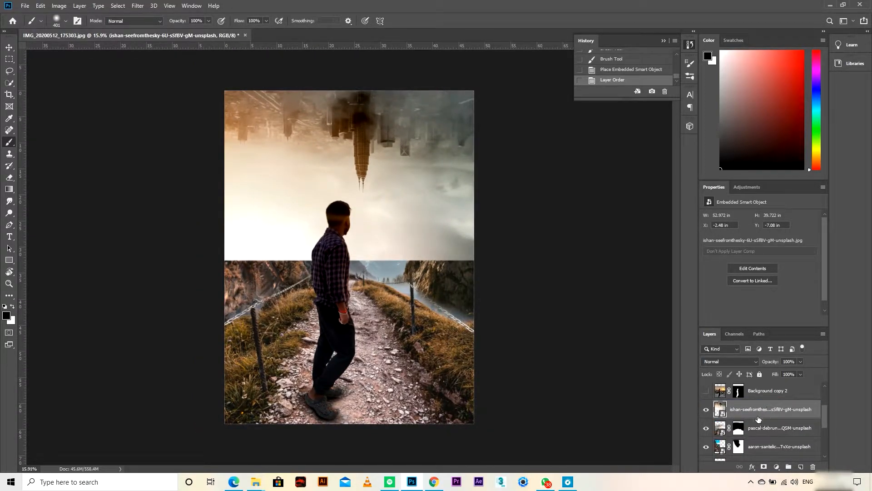
left_click(764, 467)
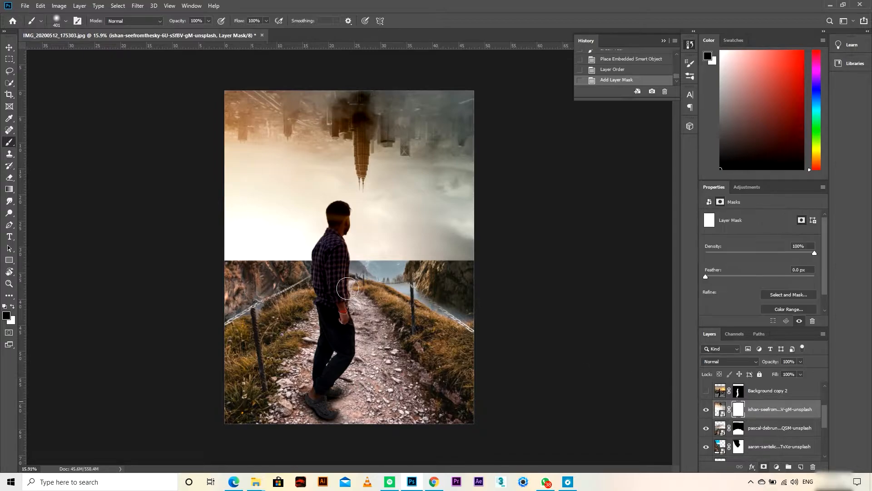
Paint black with a large soft brush on the skyline's mask to uncover the mountains and both cliffs.
scroll(422, 272, "up", 4)
mouse_move(410, 270)
left_mouse_down()
mouse_move(476, 271)
mouse_move(526, 139)
mouse_move(458, 208)
mouse_move(191, 150)
left_mouse_up()
scroll(191, 150, "down", 4)
scroll(227, 119, "up", 1)
left_click_drag(223, 98, 264, 209)
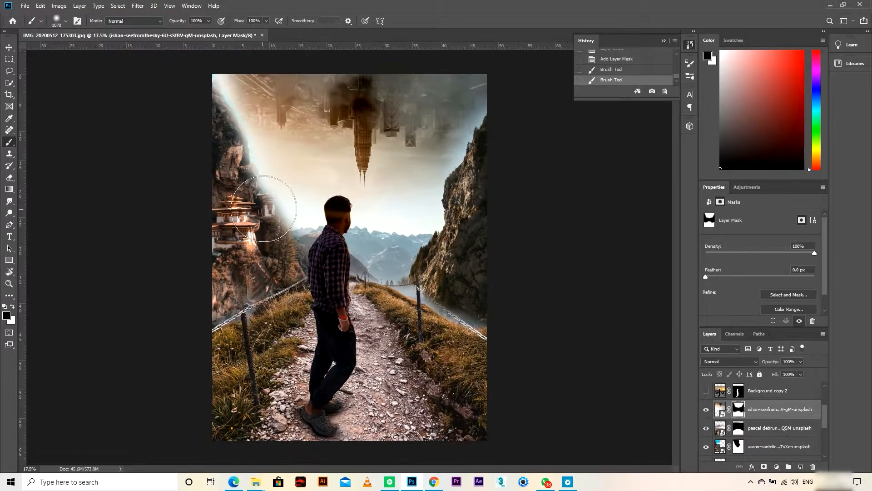
Paint white on the skyline's mask to bring back its warm haze along the inner edges of both cliffs.
scroll(273, 206, "up", 6)
scroll(312, 268, "up", 4)
key("x")
mouse_move(195, 152)
left_mouse_down()
mouse_move(220, 200)
mouse_move(273, 372)
left_mouse_up()
left_click_drag(389, 335, 344, 268)
left_click_drag(240, 313, 499, 318)
left_click_drag(529, 318, 511, 318)
left_click_drag(481, 291, 549, 179)
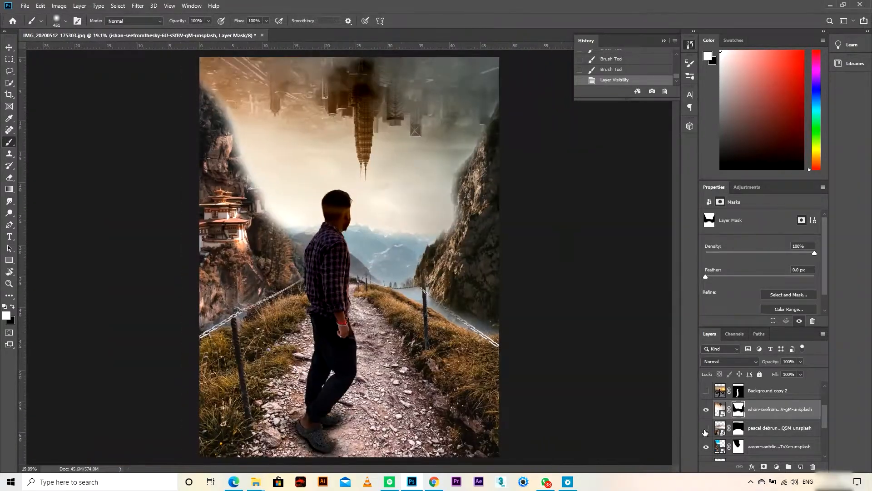
Merge the two shoe shadow layers, Layer 1 and Layer 2, and rename the merged layer Shadow.
scroll(706, 409, "down", 1)
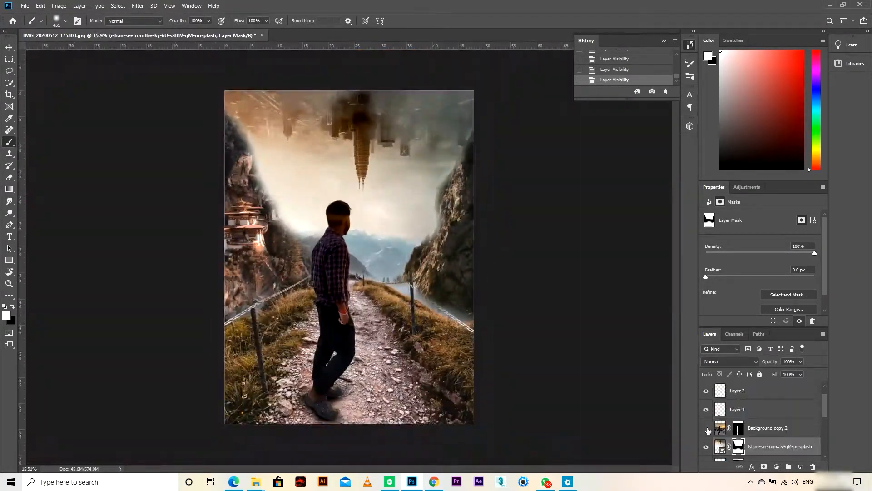
left_click(750, 408)
left_click(753, 391, "shift")
key("ctrl+g")
key("ctrl+z")
right_click(746, 401)
left_click(771, 285)
double_click(742, 390)
type("Shad")
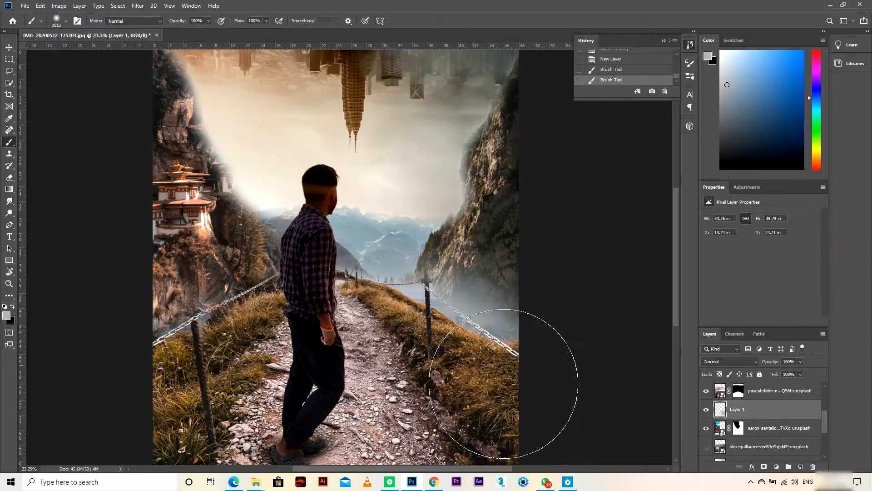
Paint light blue-grey fog behind the ridge on Layer 1 and restore the fence post's top on the path photo's mask.
left_click_drag(503, 383, 292, 292)
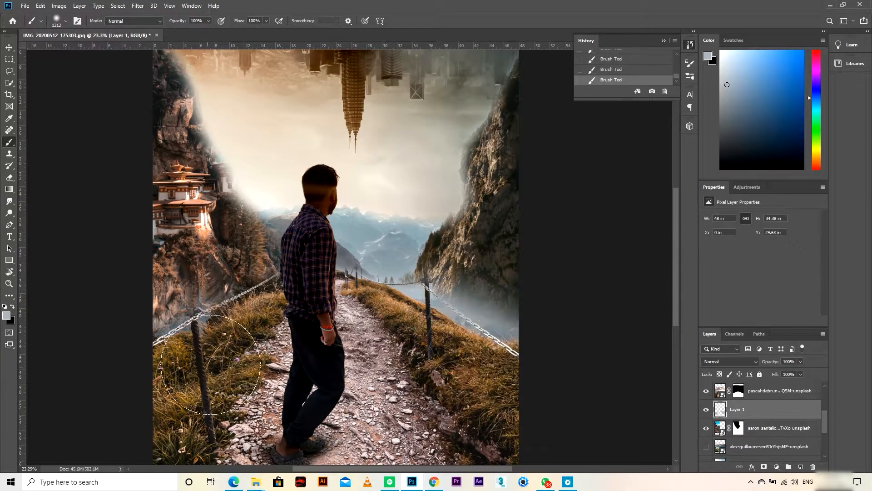
left_click_drag(411, 298, 417, 332)
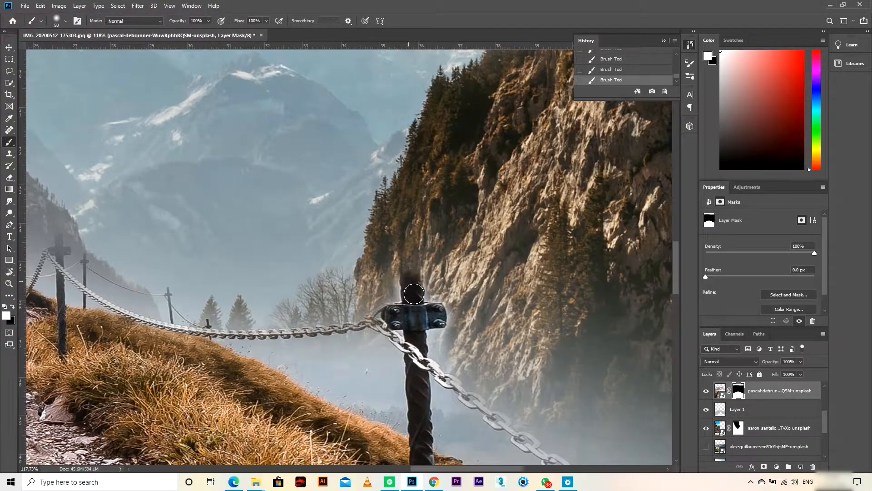
left_click_drag(413, 294, 414, 222)
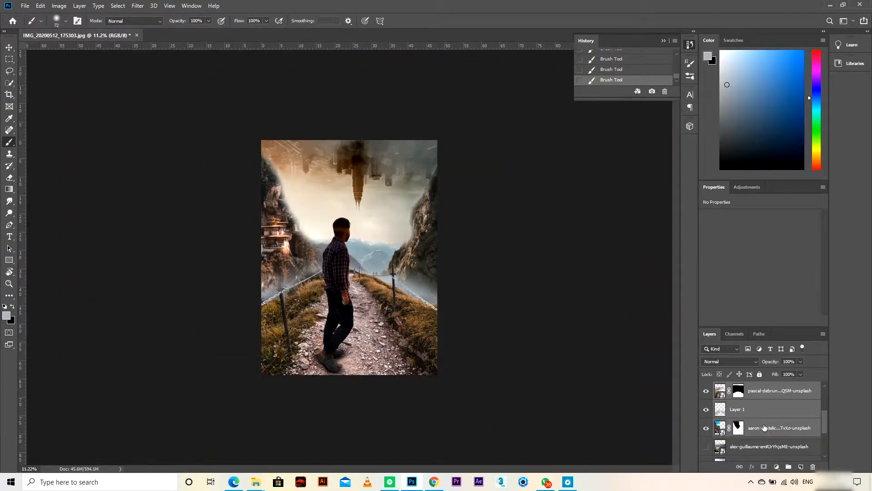
Merge the skyline, ridge path, fog and monastery layers into a single background layer.
scroll(764, 428, "up", 2)
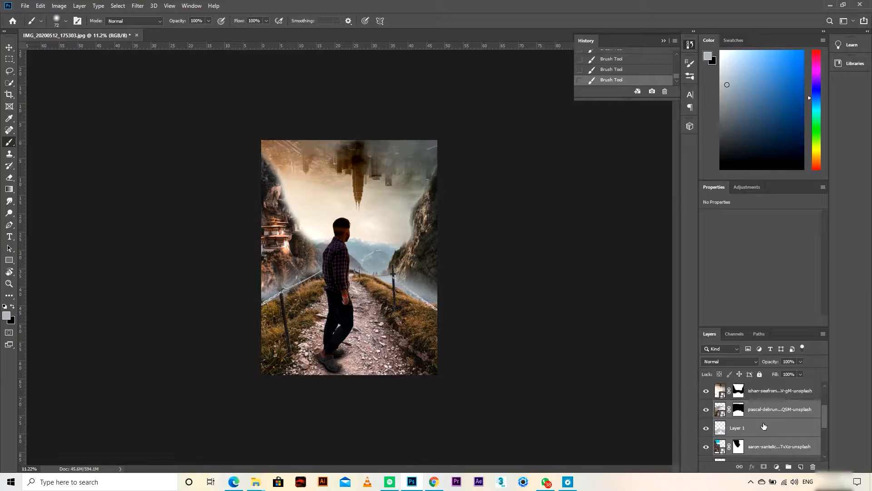
scroll(768, 413, "up", 1)
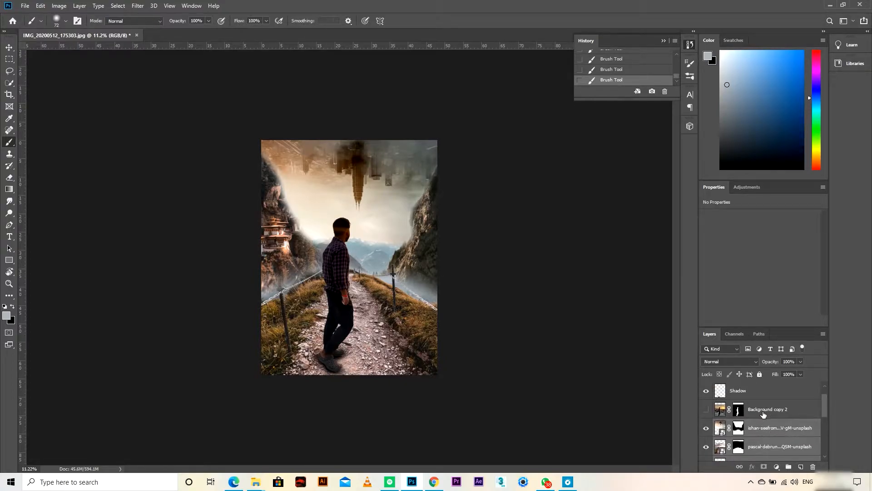
right_click(782, 426)
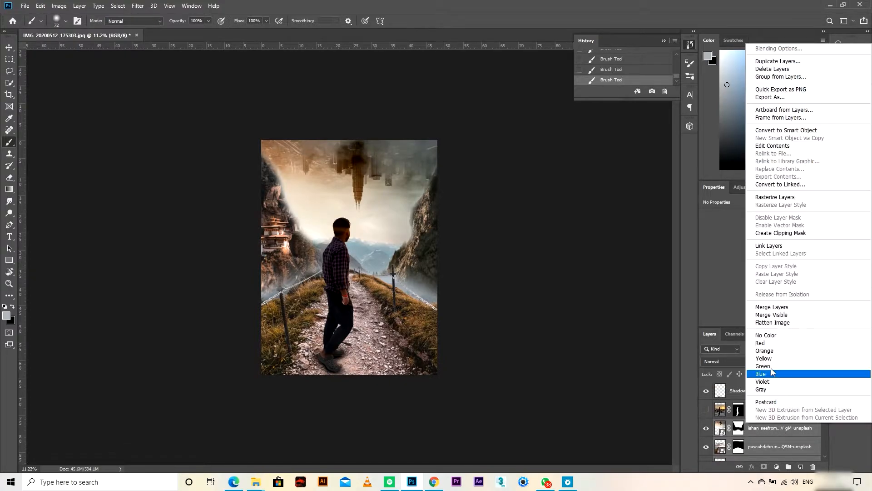
left_click(770, 308)
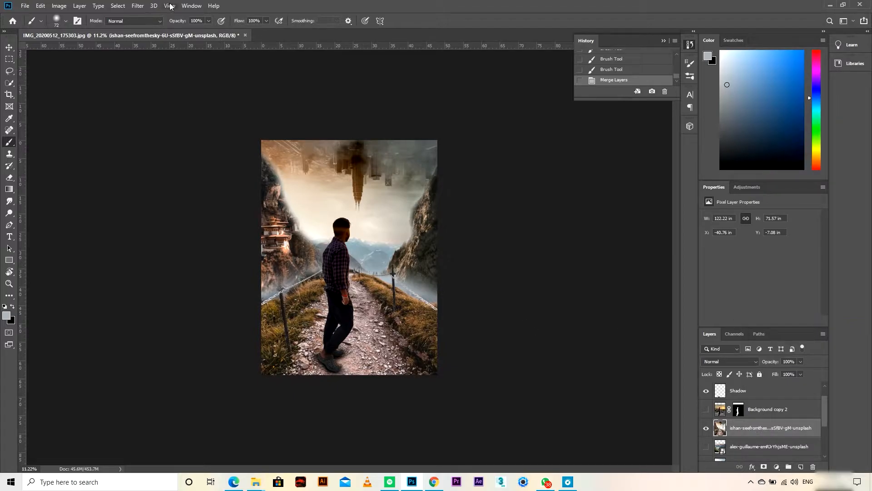
Apply a 15 px Tilt-Shift blur to the merged background, centring focus at the man's feet and fading into blur near the horizon.
left_click(138, 6)
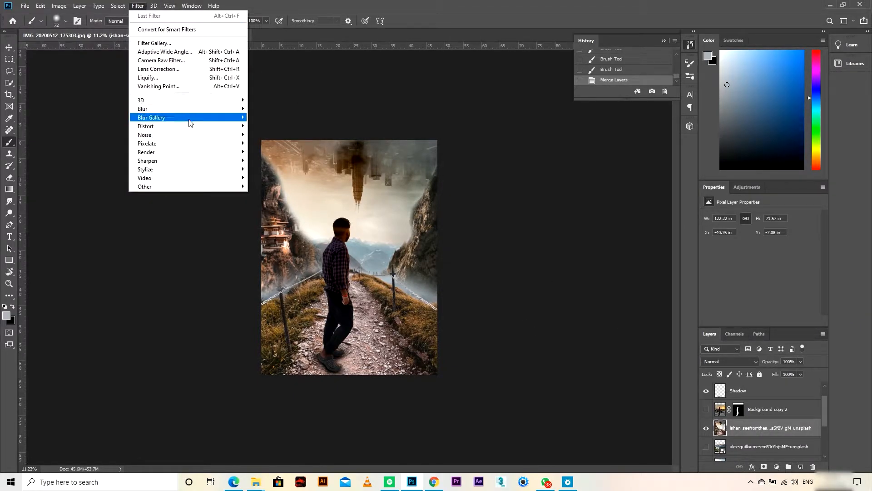
left_click(266, 135)
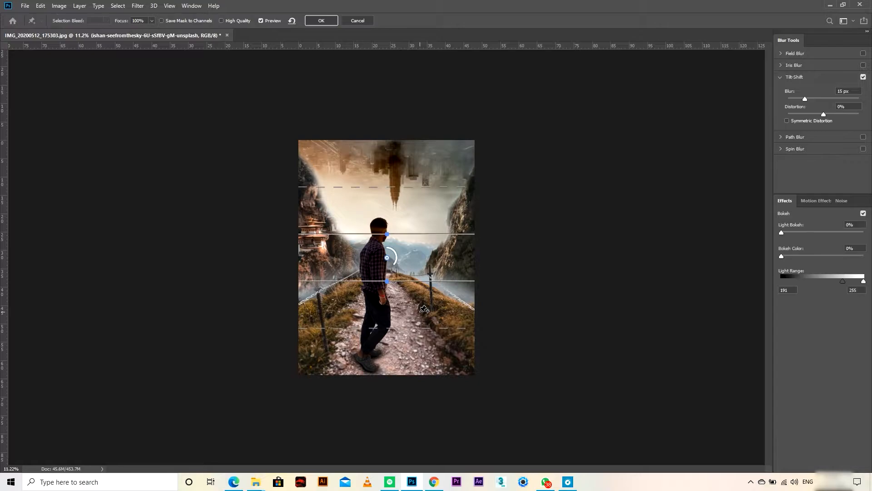
left_click_drag(387, 258, 394, 399)
left_click_drag(412, 338, 412, 363)
left_click_drag(415, 300, 417, 298)
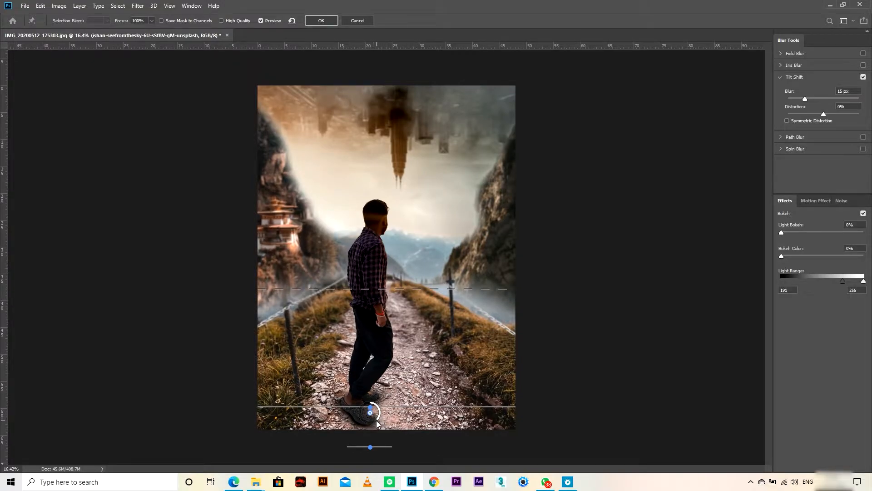
mouse_move(417, 289)
left_mouse_down()
mouse_move(417, 255)
mouse_move(417, 278)
left_mouse_up()
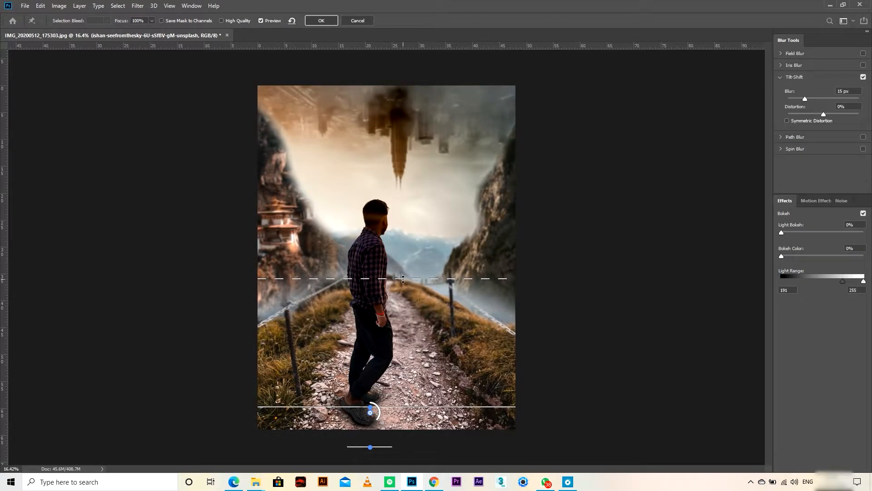
scroll(413, 283, "down", 3)
left_click(321, 21)
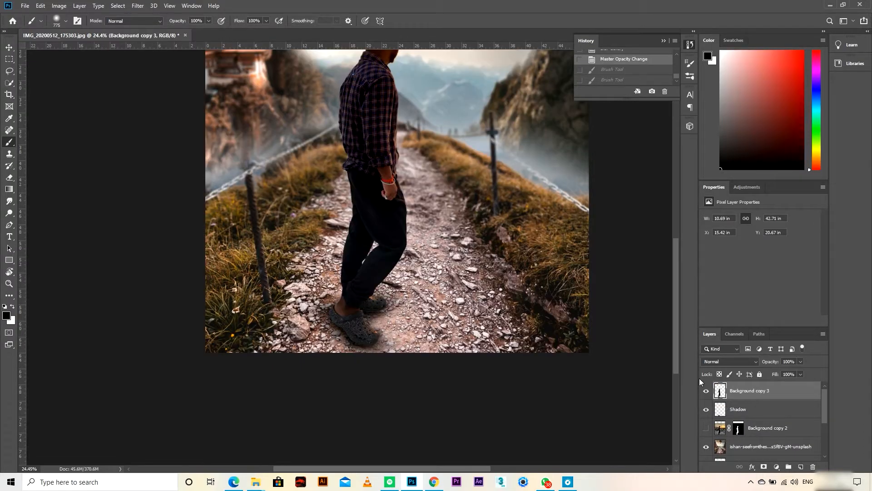
Load the outline of the man's layer, Background copy 3, as a selection and fill it with a black (000000) Solid Color layer.
left_click(721, 393, "ctrl")
left_click(776, 467)
left_click(811, 307)
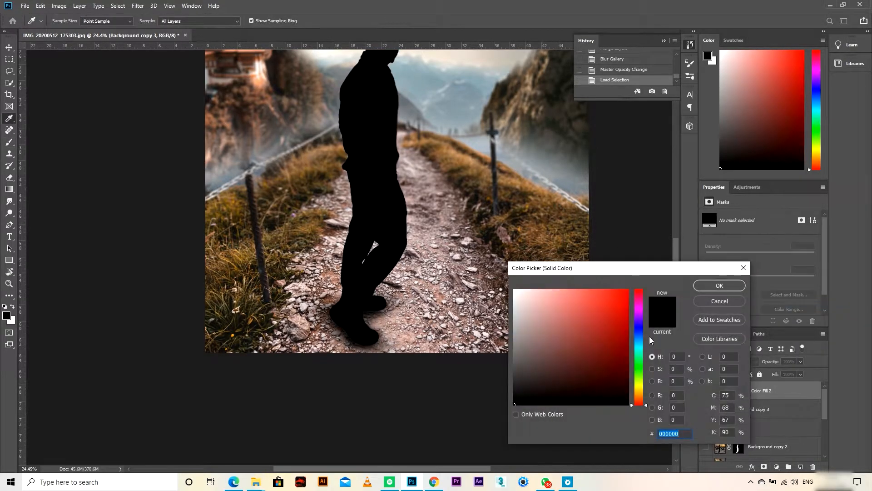
left_click(719, 286)
Flip the black silhouette vertically and lay it diagonally from the man's shoes toward the image's lower-left corner.
scroll(400, 272, "down", 5)
scroll(402, 270, "up", 4)
scroll(396, 277, "down", 4)
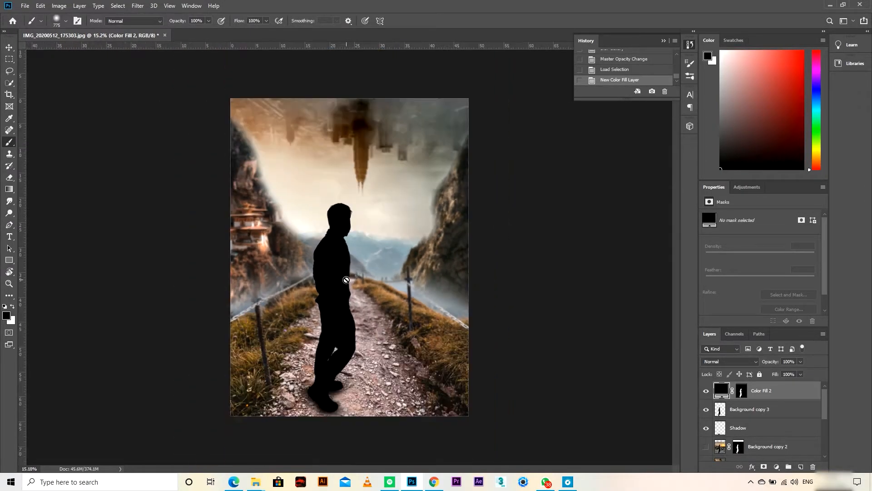
key("ctrl+t")
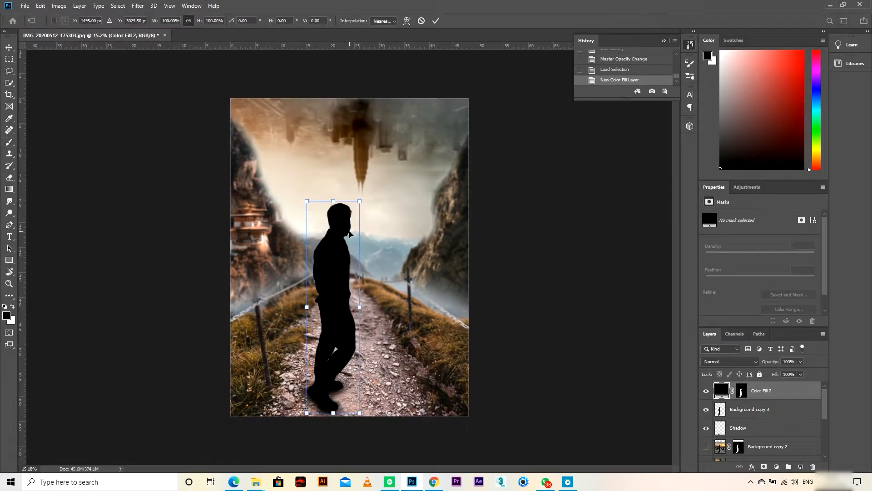
right_click(349, 233)
left_click(394, 356)
left_click_drag(348, 322, 323, 487)
left_click_drag(314, 405, 294, 398)
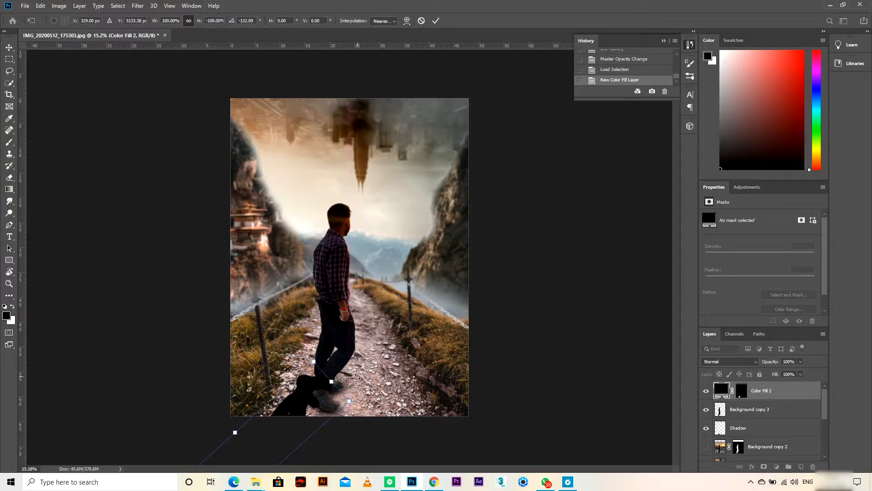
Fine-tune the silhouette shadow's rotation to about -124° and its position at the shoes, apply the transform, and lower its opacity.
left_click_drag(358, 394, 362, 398)
mouse_move(302, 405)
left_mouse_down()
mouse_move(300, 393)
mouse_move(314, 397)
mouse_move(301, 390)
mouse_move(309, 391)
left_mouse_up()
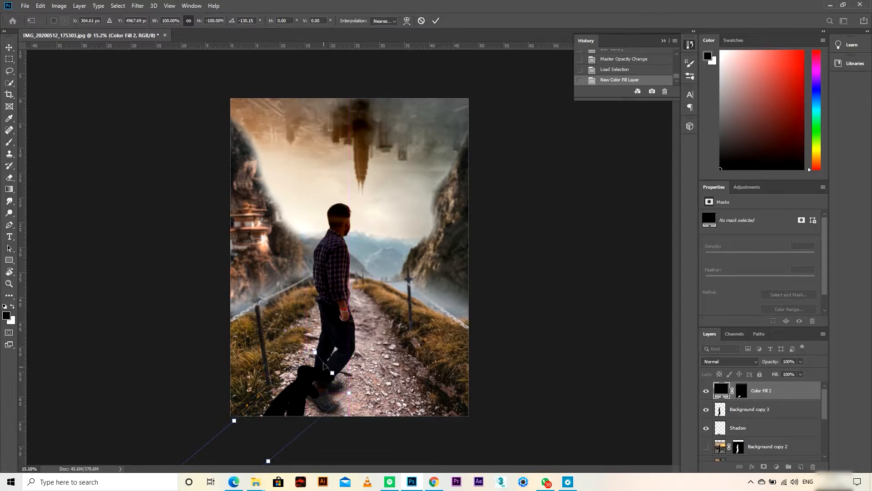
left_click_drag(324, 347, 333, 355)
mouse_move(298, 395)
left_mouse_down()
mouse_move(288, 385)
mouse_move(296, 394)
left_mouse_up()
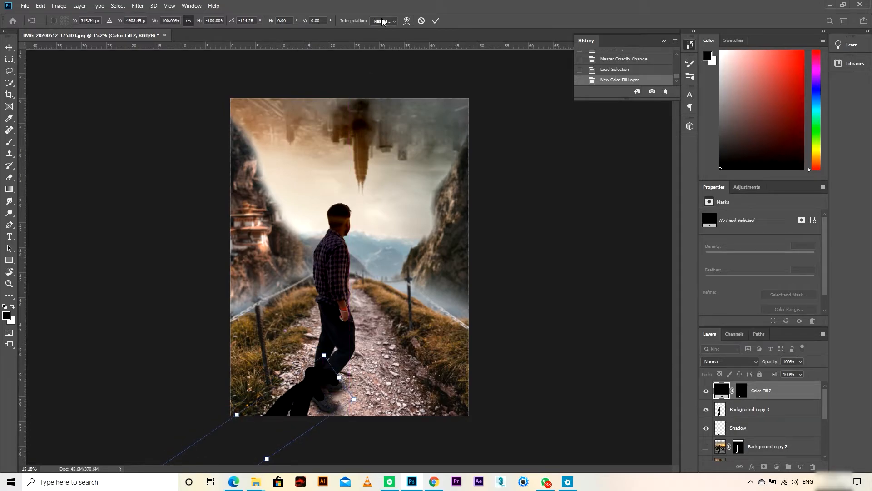
left_click(435, 21)
key("b")
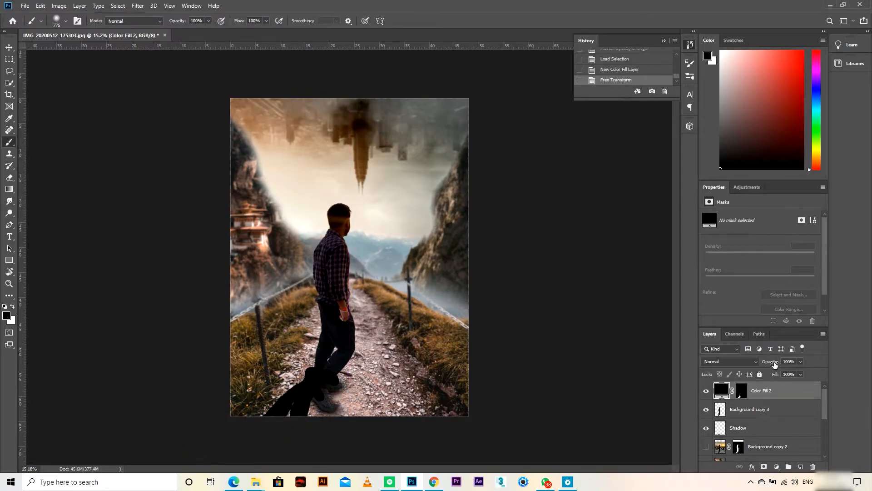
left_click_drag(771, 362, 765, 360)
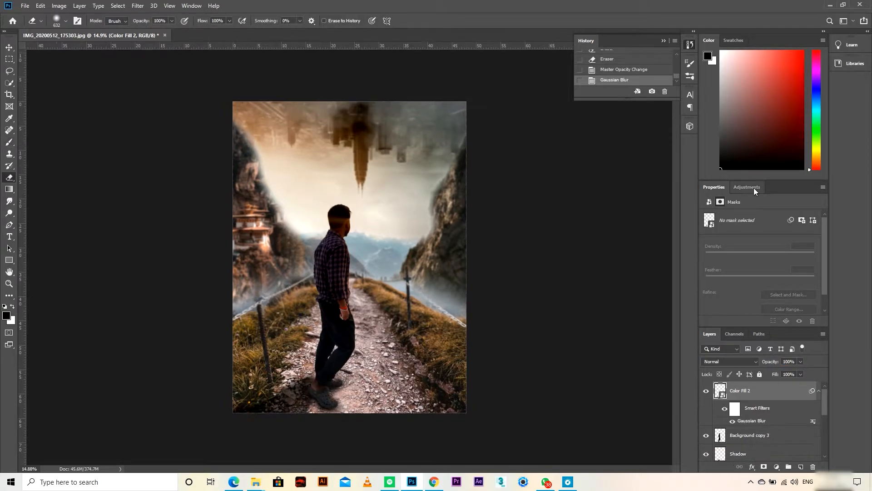
Add a Curves adjustment layer above the shadow fill layer.
left_click(754, 187)
left_click(746, 208)
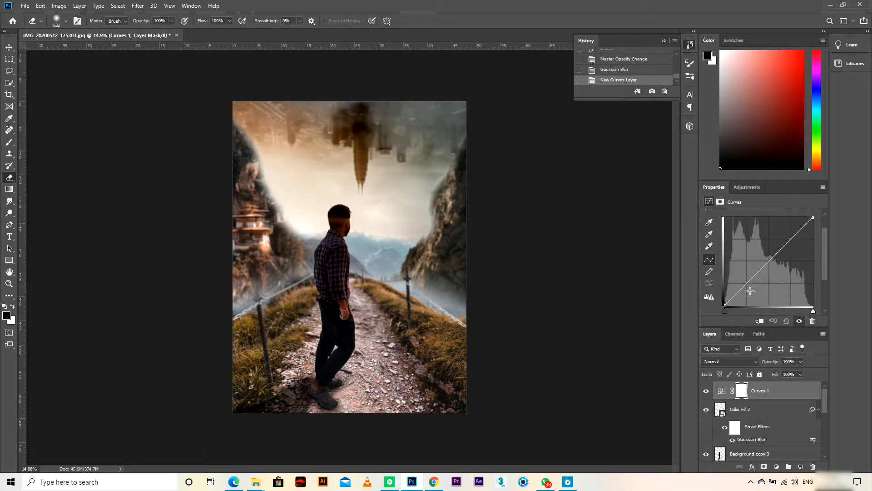
left_click(759, 321)
mouse_move(787, 243)
left_mouse_down()
mouse_move(785, 230)
mouse_move(776, 241)
left_mouse_up()
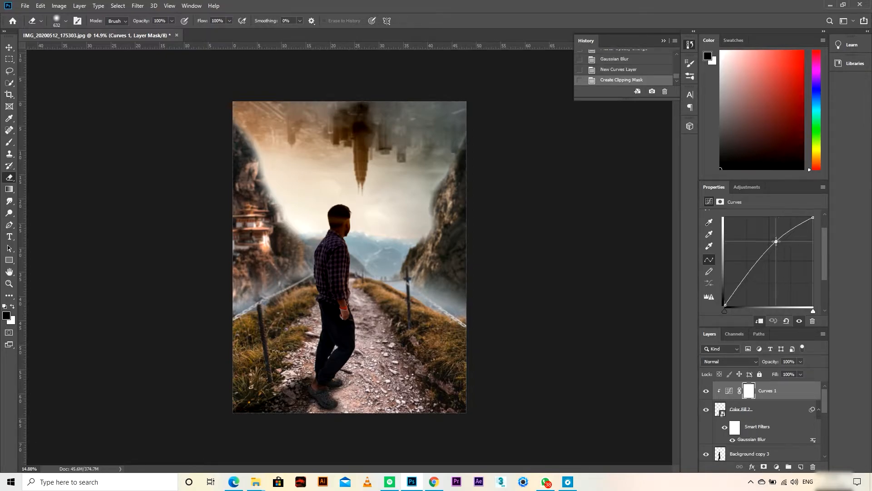
key("ctrl+z")
key("ctrl+z")
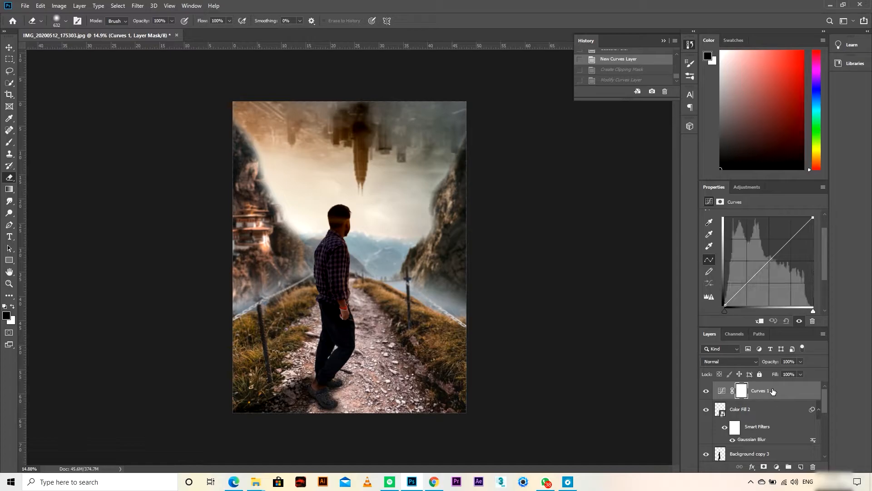
Move the Curves layer directly above Background copy 3, clip it to the man's layer, and raise the curve to brighten him.
left_click_drag(784, 391, 788, 459)
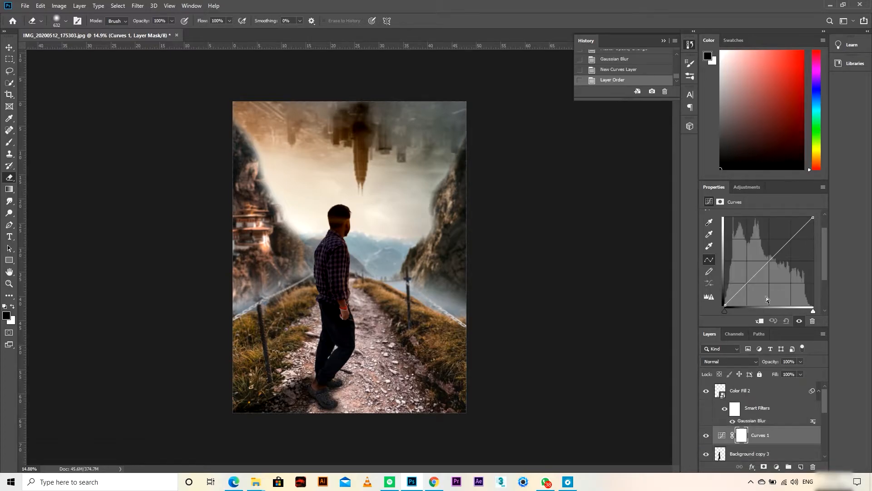
left_click(757, 321)
mouse_move(783, 245)
left_mouse_down()
mouse_move(779, 227)
mouse_move(782, 235)
left_mouse_up()
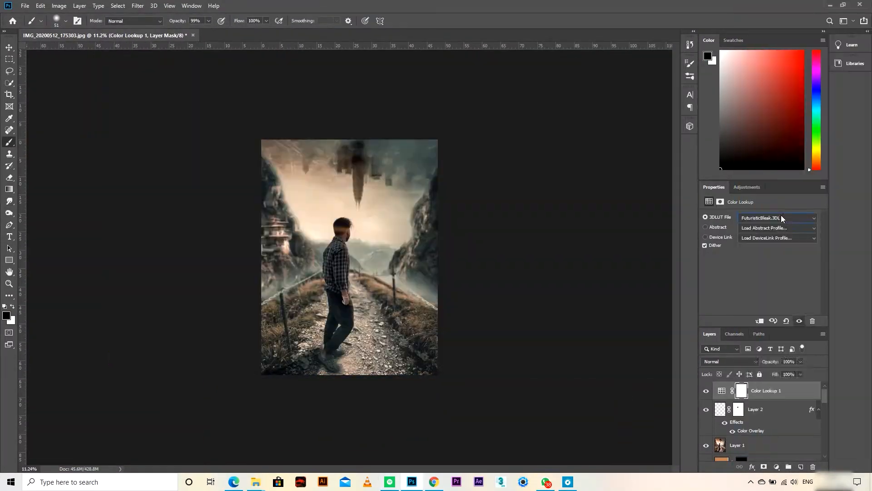
Browse the Color Lookup layer's 3DLUT files for a colour grade and lower the opacity of the Color Lookup 1 copy layer.
scroll(764, 219, "down", 20)
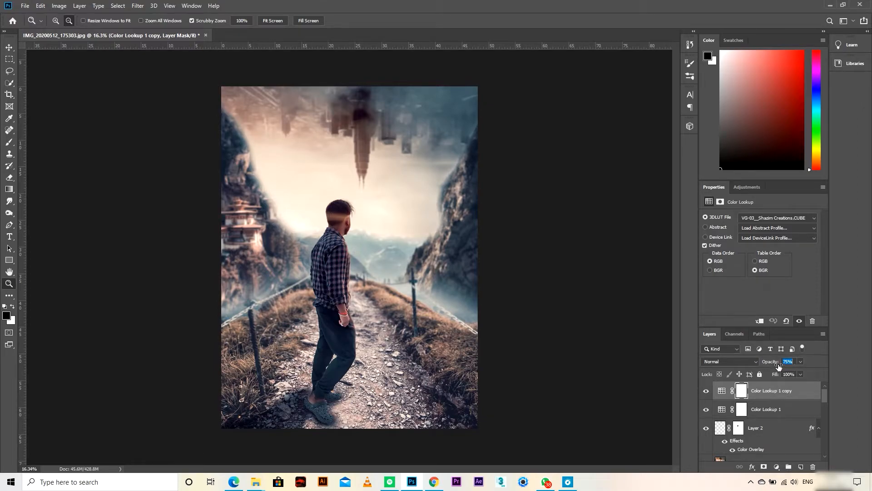
left_click_drag(778, 365, 764, 370)
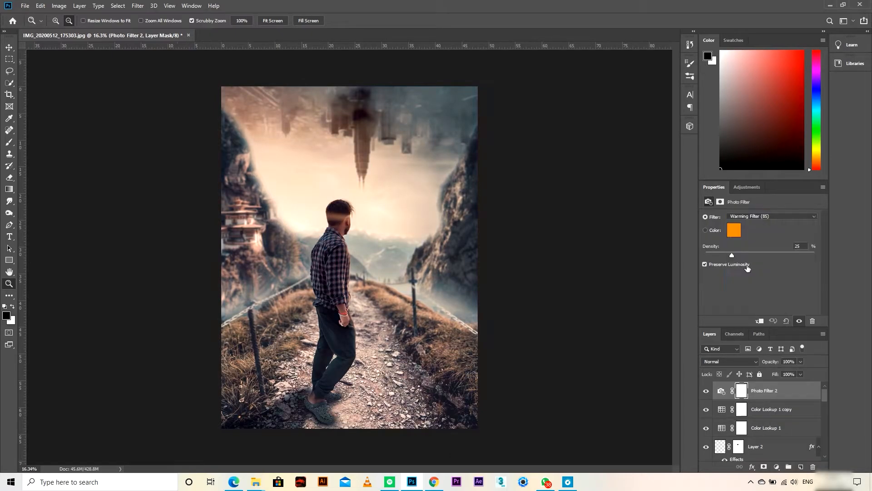
Browse the filter presets of the Photo Filter 2 adjustment layer to change the image's colour tint.
left_click(751, 216)
scroll(751, 215, "up", 2)
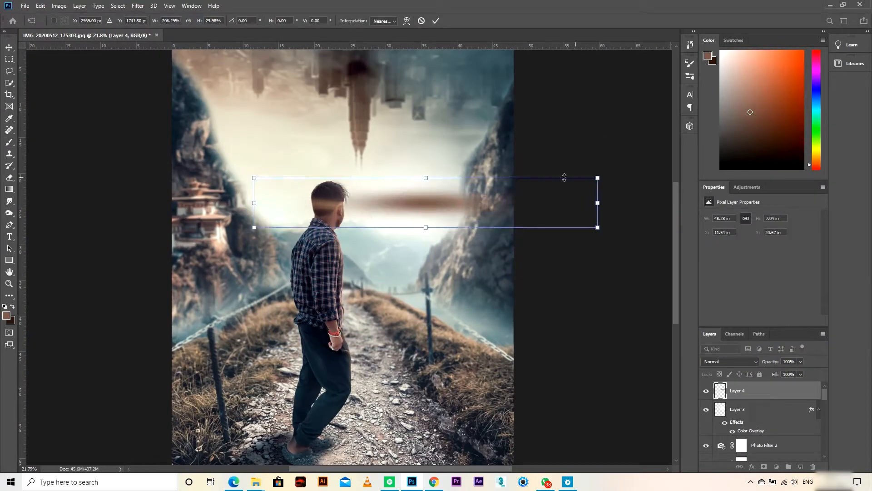
Set the blend mode of Layer 4, the stretched glow beside the man's head, to Pin Light.
left_click(729, 361)
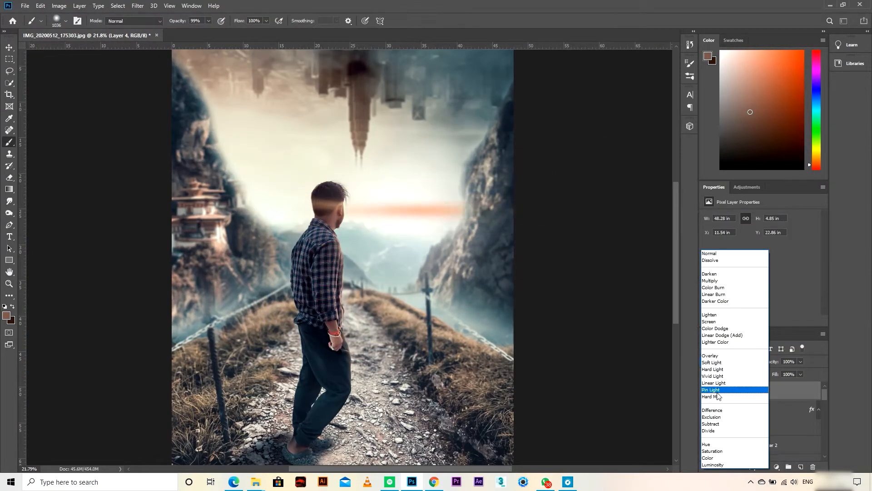
left_click(718, 390)
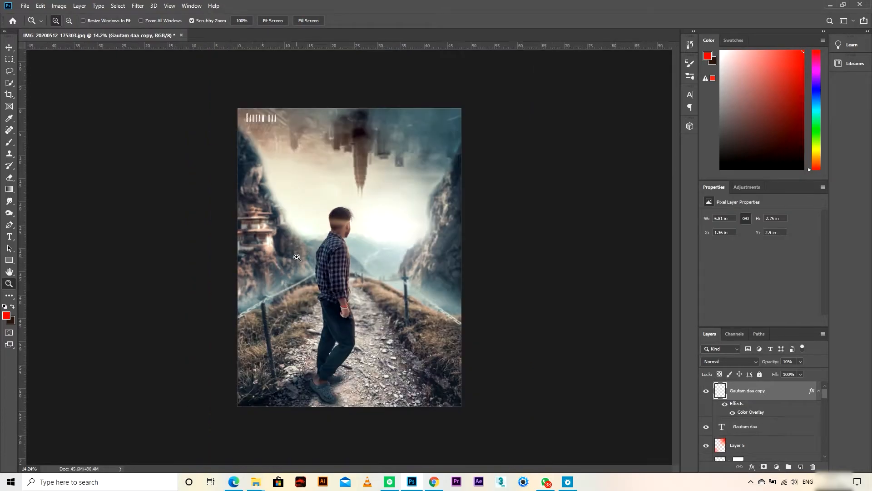
left_click(298, 258)
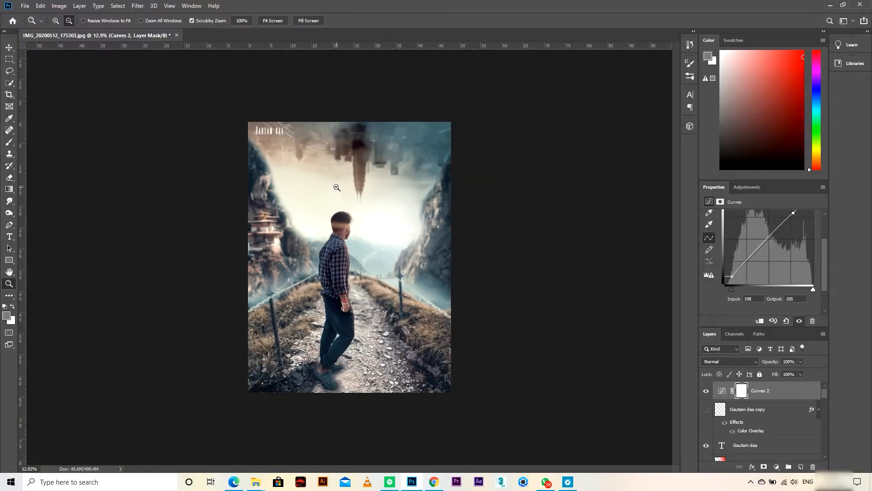
left_click(337, 187, "alt")
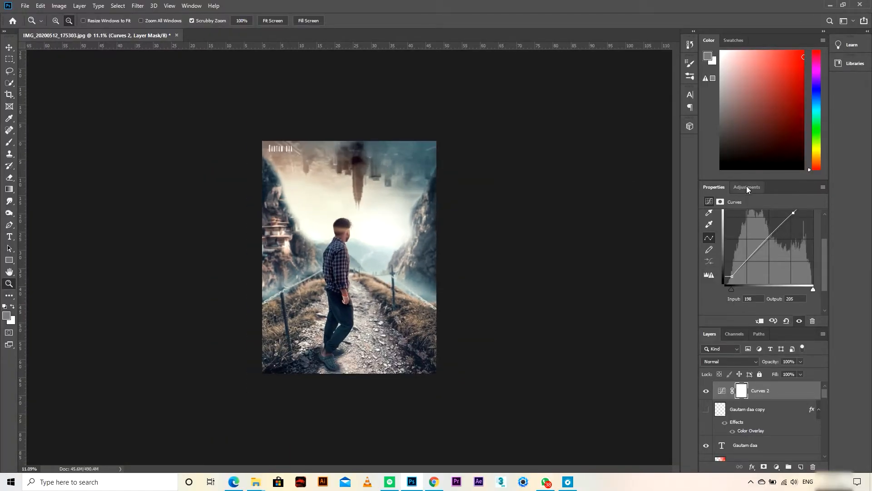
Start saving the composite under a new name in the Desktop folder, using the man's first name followed by DD.
left_click(24, 8)
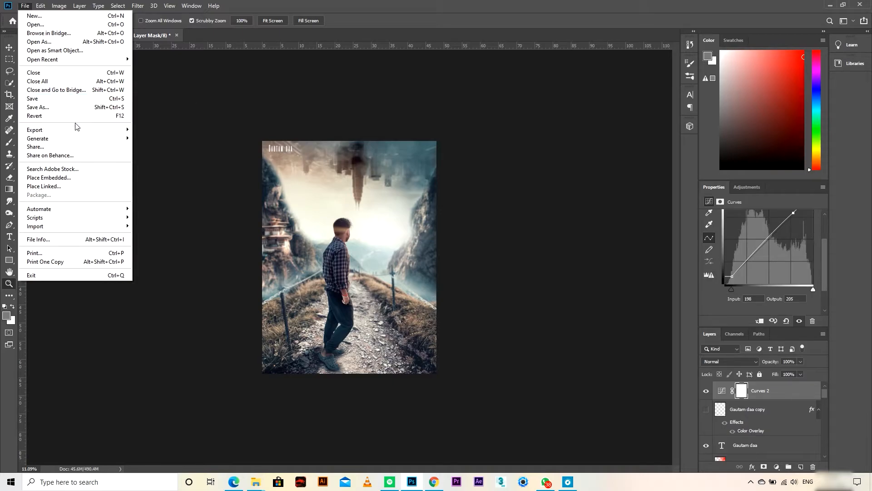
mouse_move(78, 131)
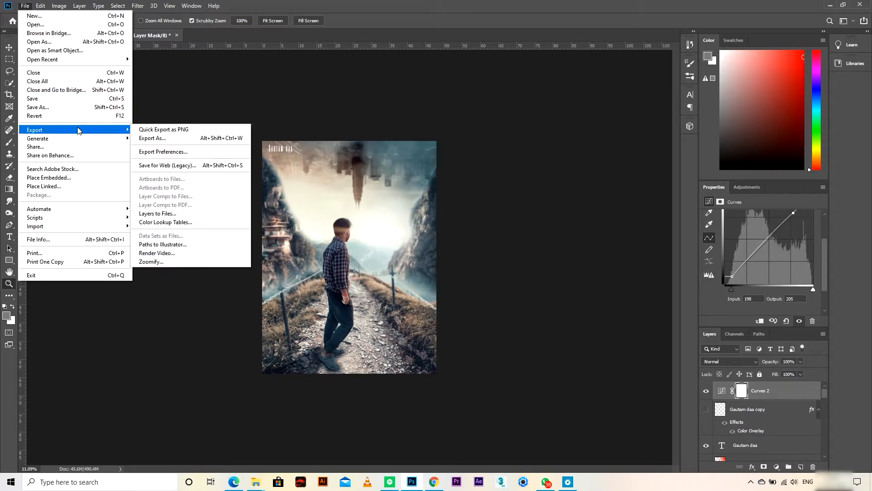
left_click(73, 108)
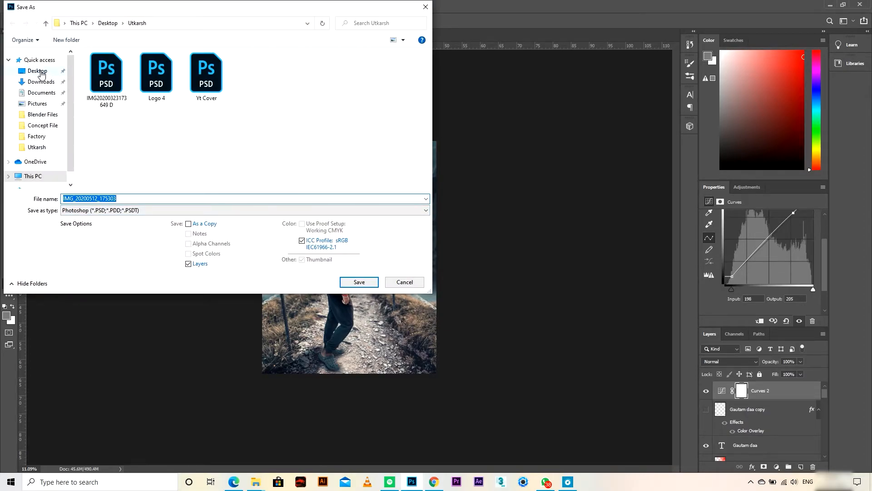
left_click(40, 72)
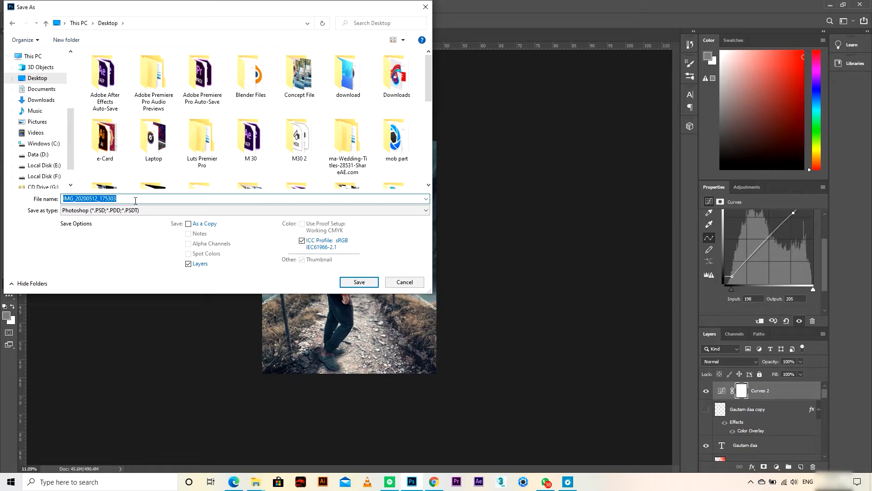
type("Gautam d")
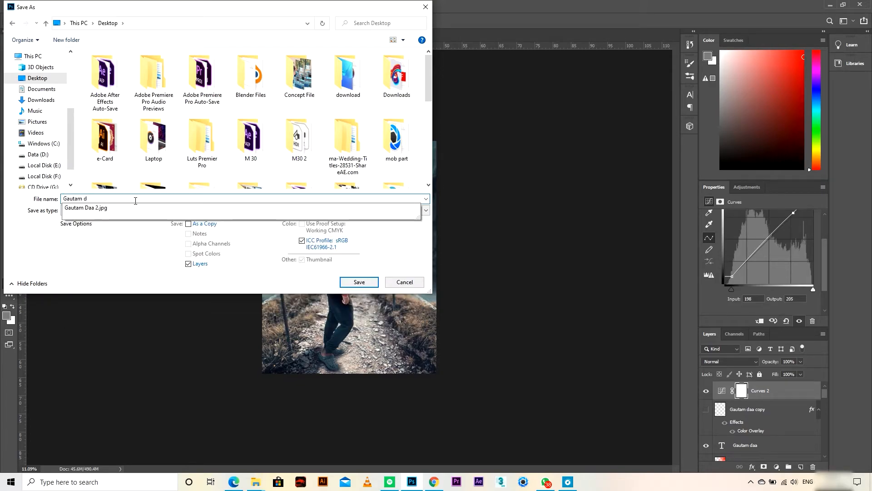
key("BackSpace")
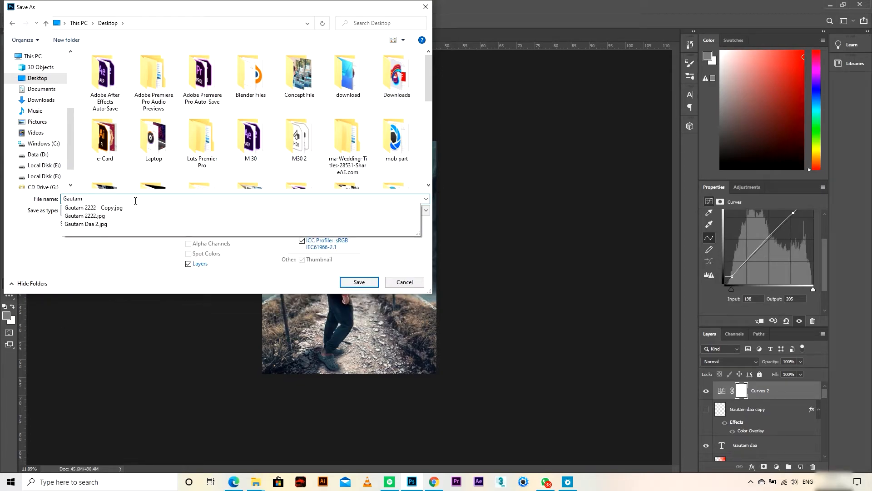
type("DD")
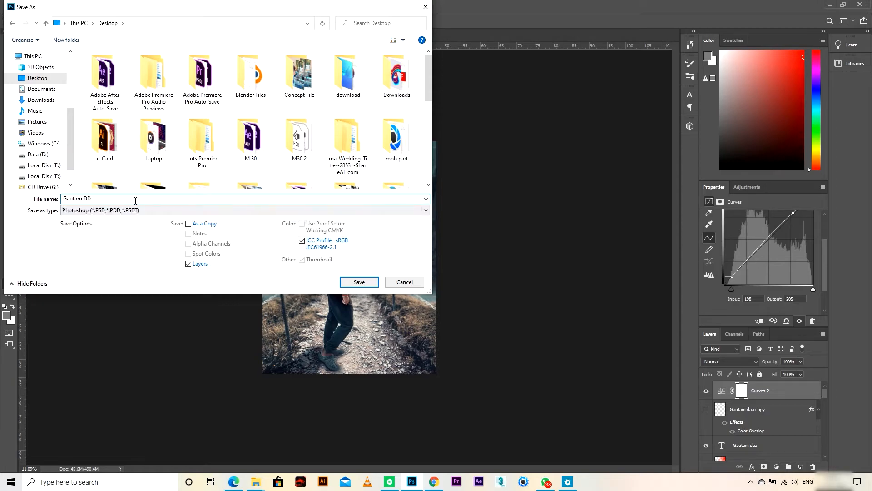
Choose JPEG as the file format and save the image at Maximum quality 12 with the Progressive option.
left_click(163, 211)
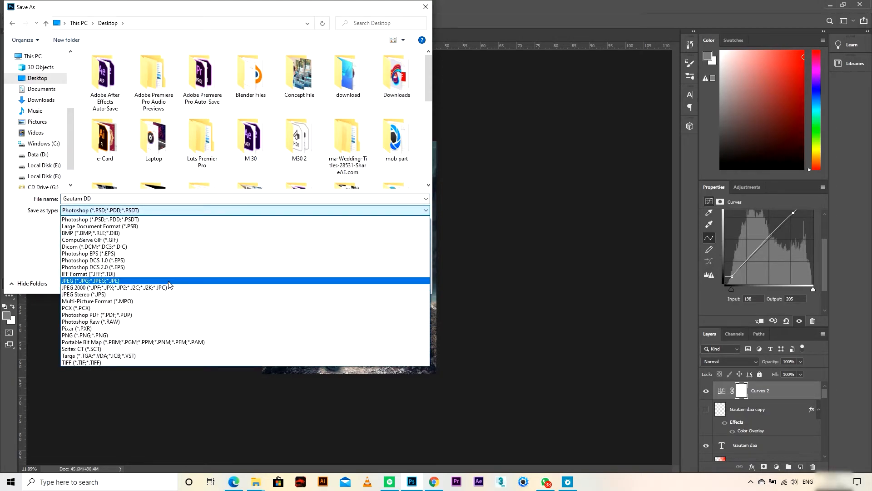
left_click(172, 281)
left_click(357, 282)
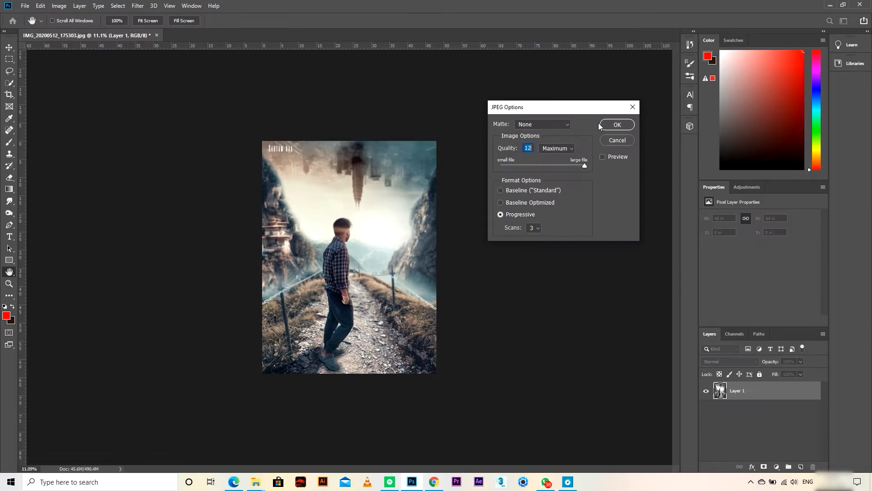
left_click(618, 126)
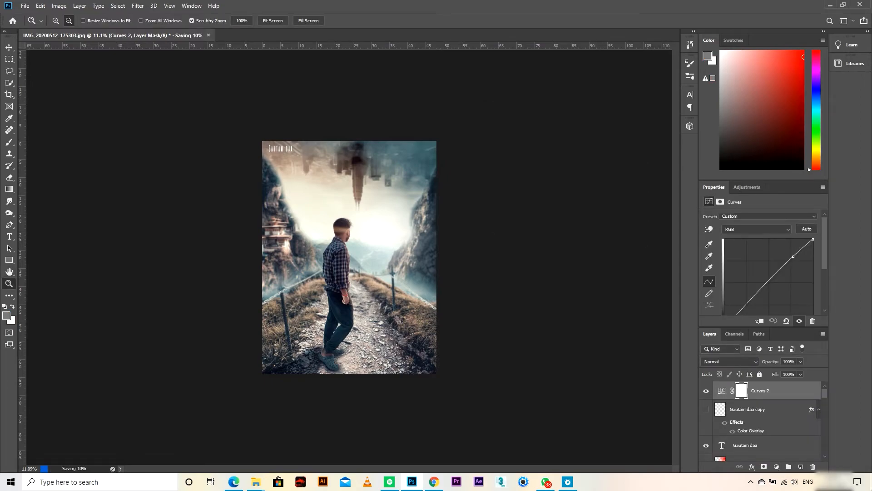
Switch to the desktop, open the saved JPEG full screen in Photos, and inspect the man's head and the whole composite.
left_click(412, 481)
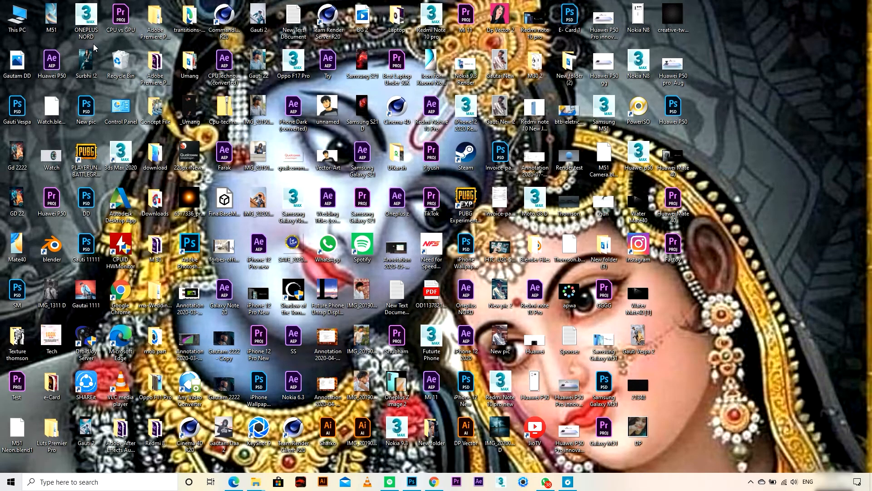
double_click(17, 61)
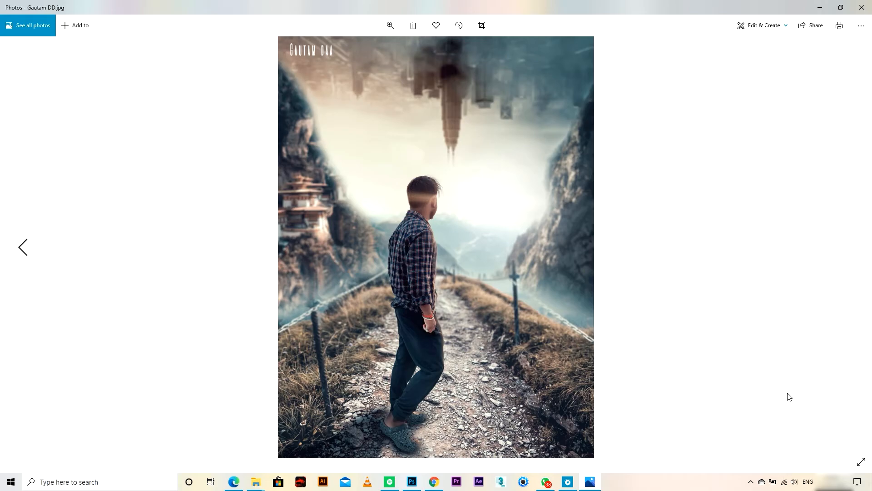
left_click(862, 464)
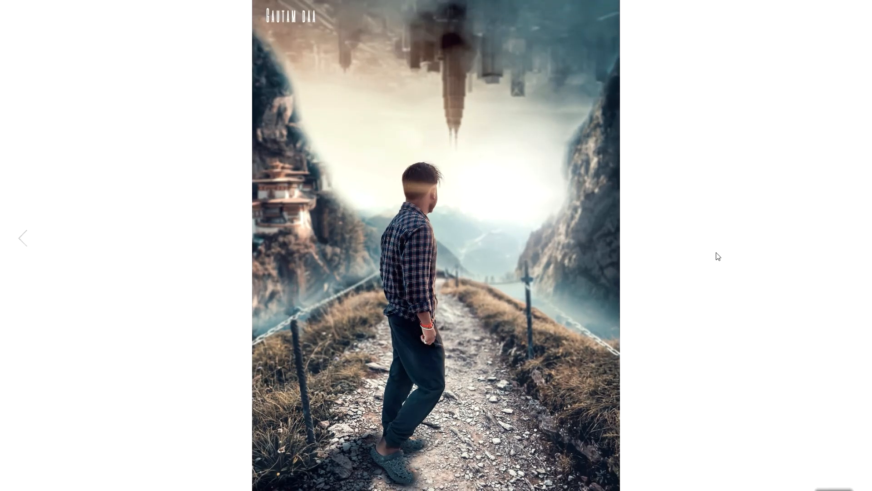
scroll(443, 195, "up", 3)
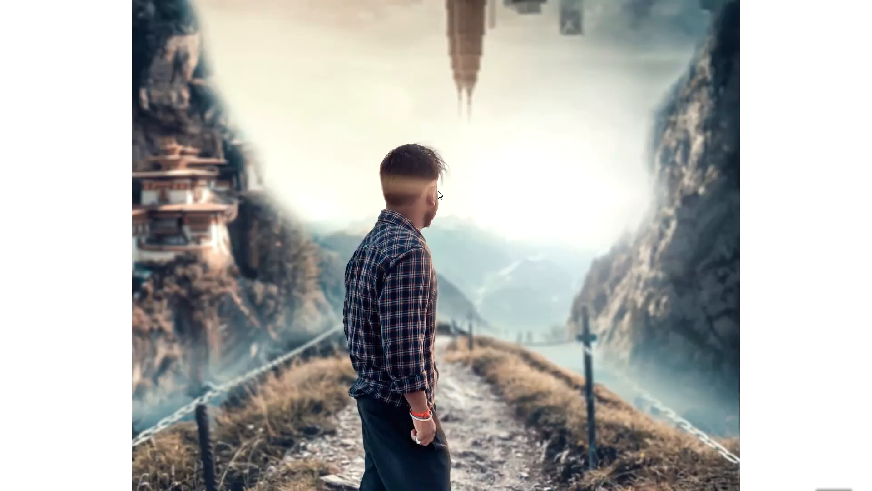
scroll(439, 195, "up", 3)
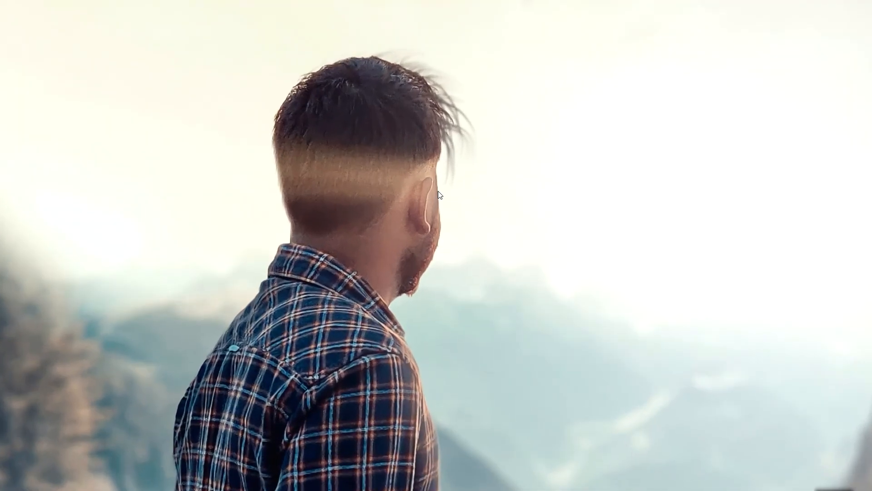
scroll(439, 196, "down", 5)
scroll(439, 195, "down", 3)
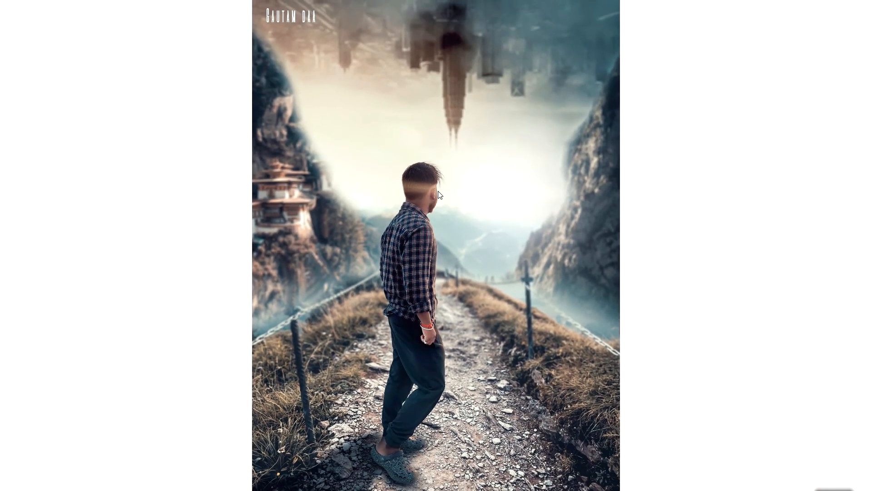